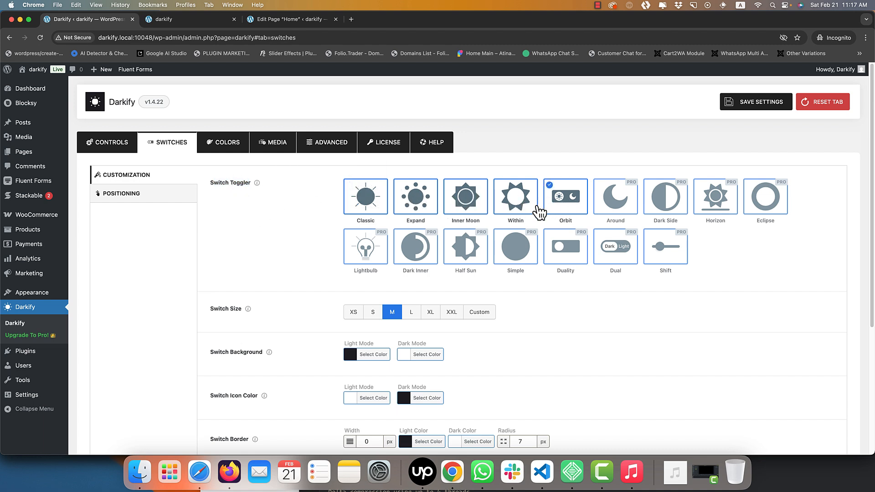
Save the Darkify switch settings and reload the site's home page to preview the Orbit toggler.
click(761, 108)
click(214, 20)
right_click(321, 161)
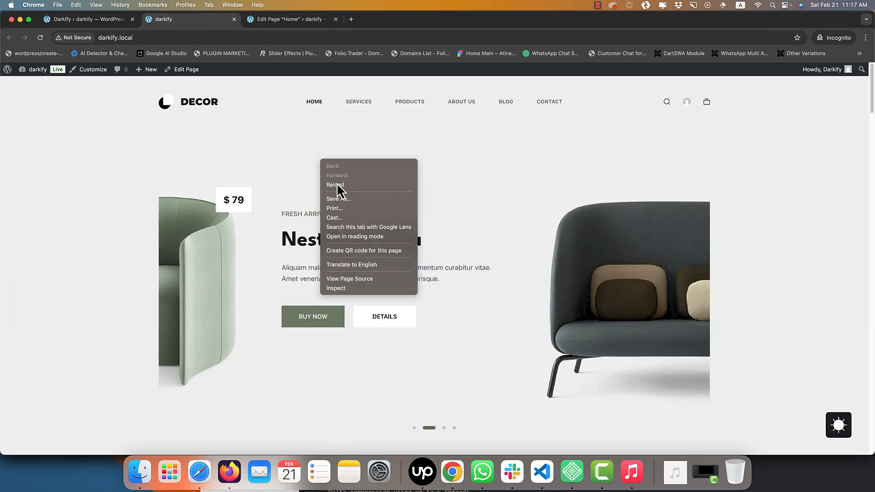
click(337, 185)
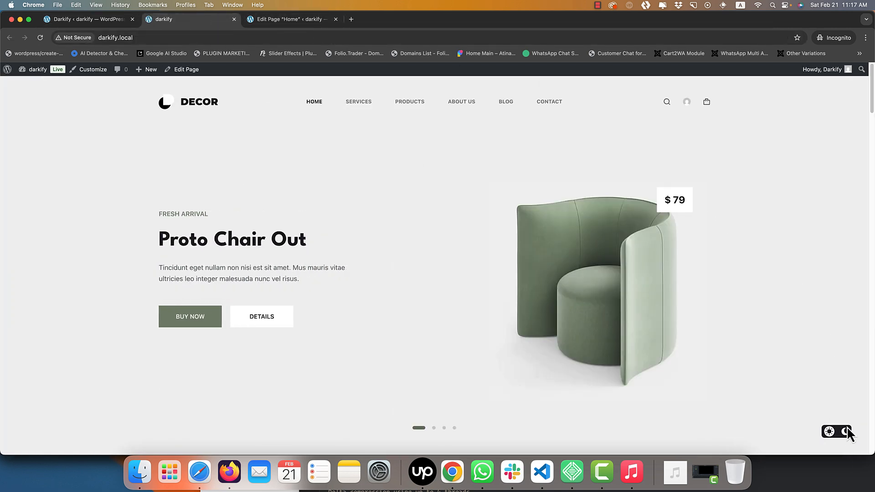
Set the switch size to XL in the Darkify settings and save them.
click(87, 19)
scroll(425, 277, down, 2)
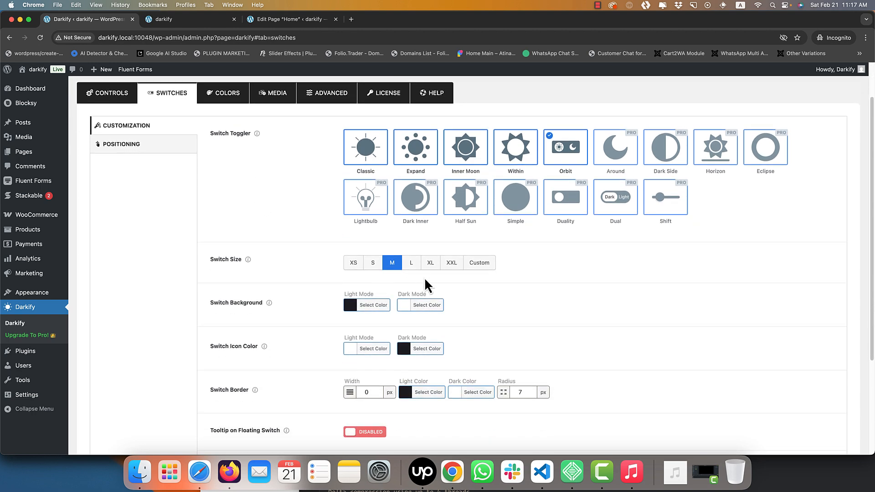
click(430, 263)
scroll(592, 182, up, 2)
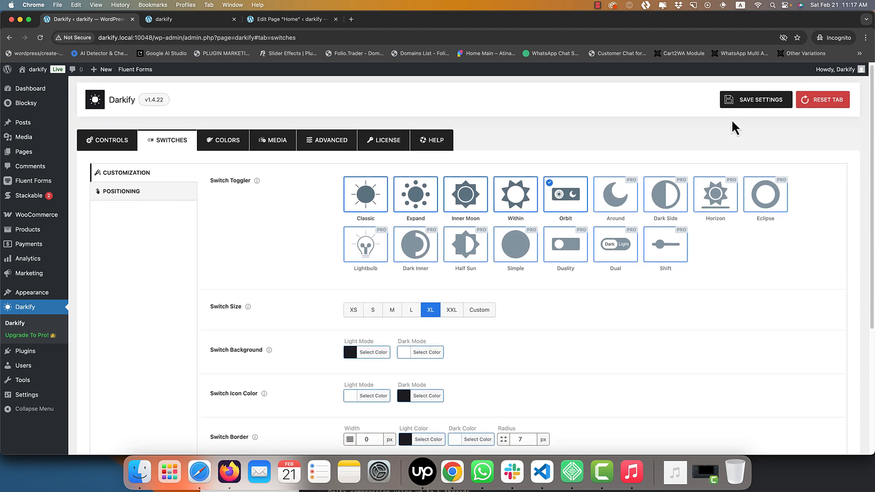
click(731, 105)
Reload the site's home page to check the floating switch at its XL size.
click(214, 19)
right_click(319, 125)
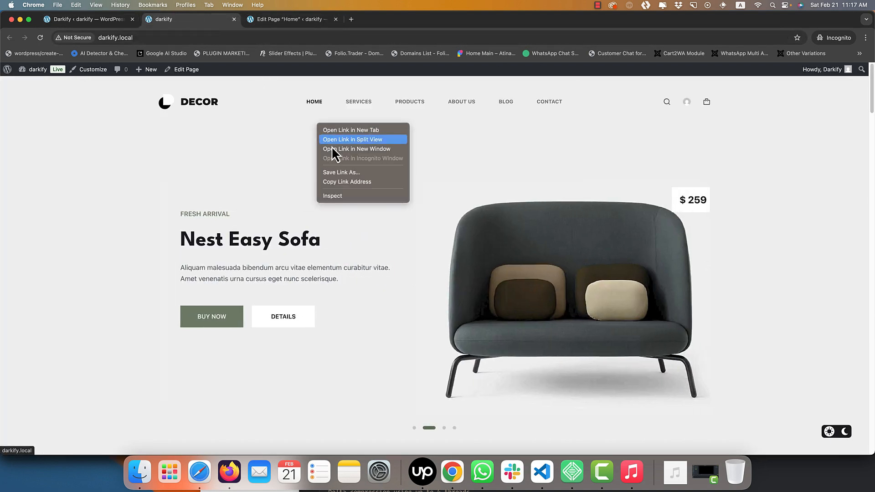
right_click(212, 146)
click(220, 173)
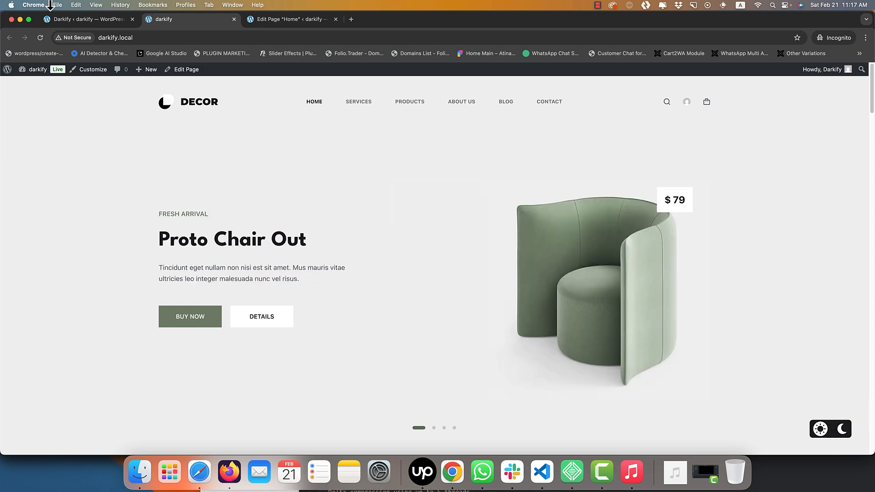
Return the switch size to M and set the light-mode switch background to the blue swatch.
click(82, 19)
click(393, 311)
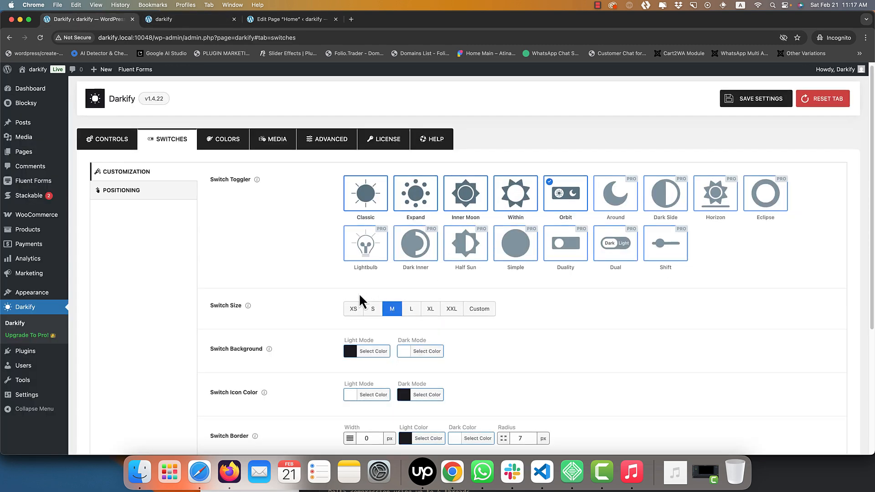
scroll(129, 187, down, 3)
scroll(324, 255, down, 1)
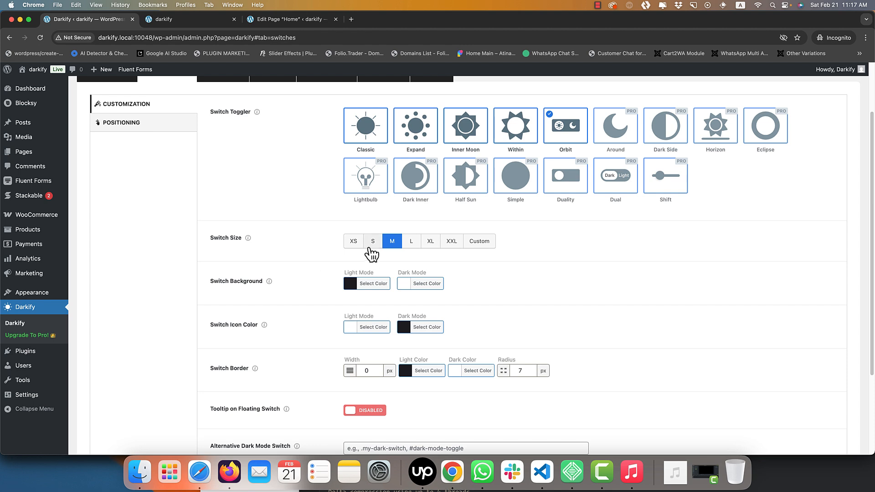
click(364, 288)
scroll(565, 273, down, 2)
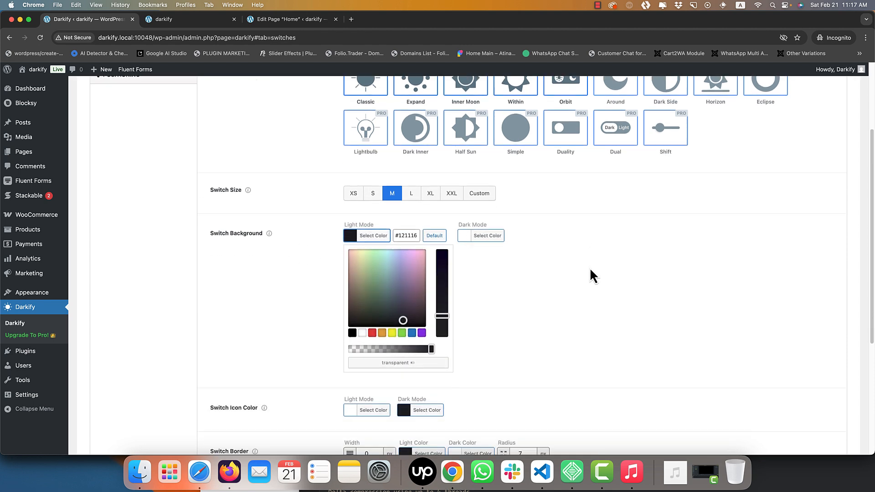
click(413, 333)
click(463, 286)
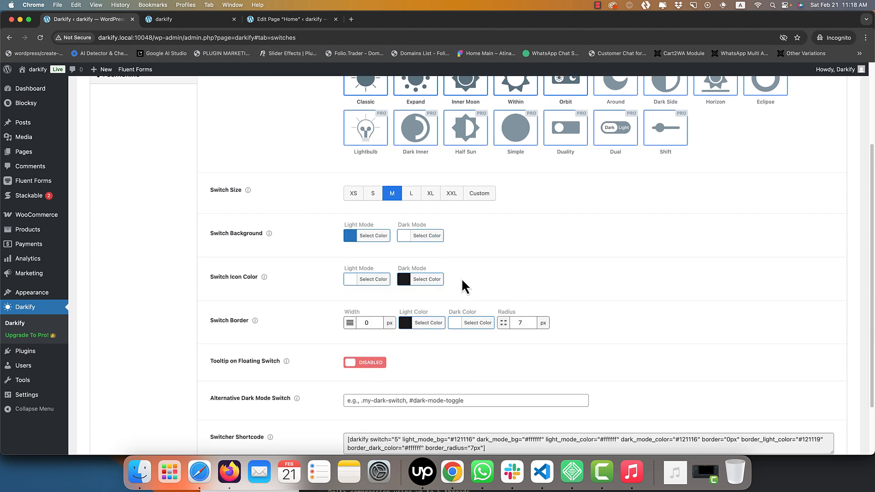
Set the dark-mode switch background to the green swatch and save the settings.
click(424, 243)
click(456, 333)
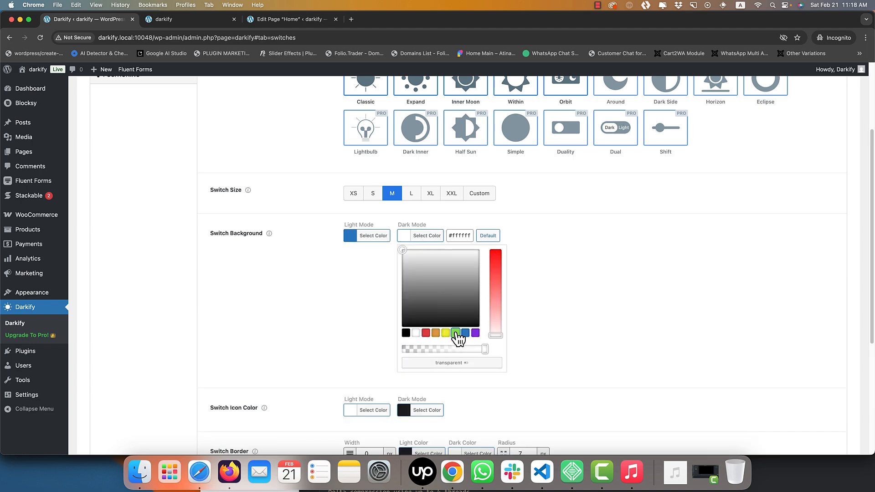
click(679, 231)
scroll(729, 164, up, 5)
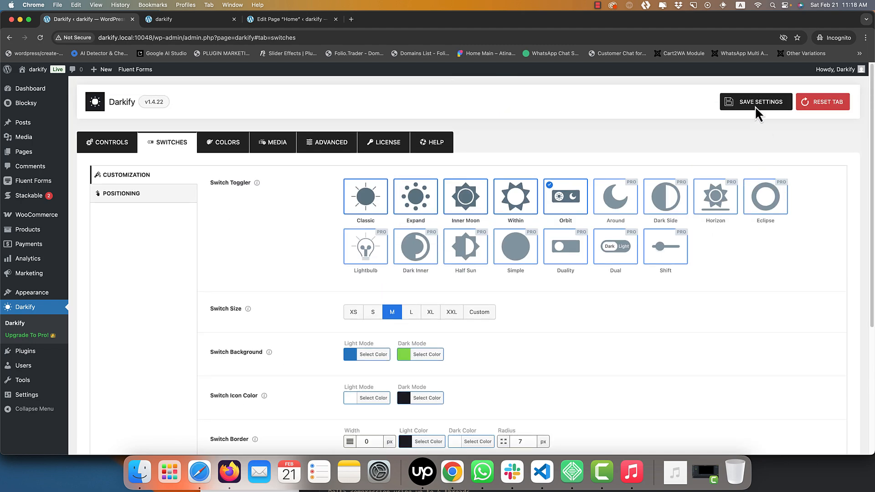
click(755, 106)
Reload the site's home page to check the floating switch's background color.
click(187, 19)
right_click(288, 124)
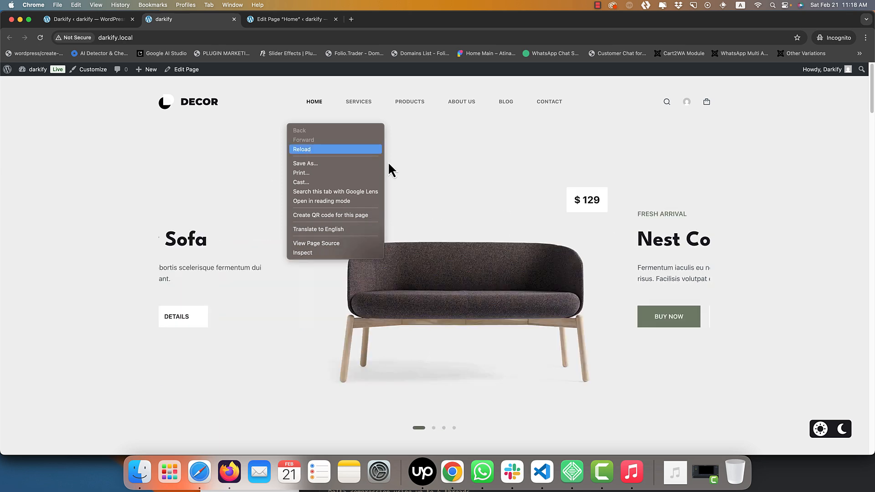
click(314, 149)
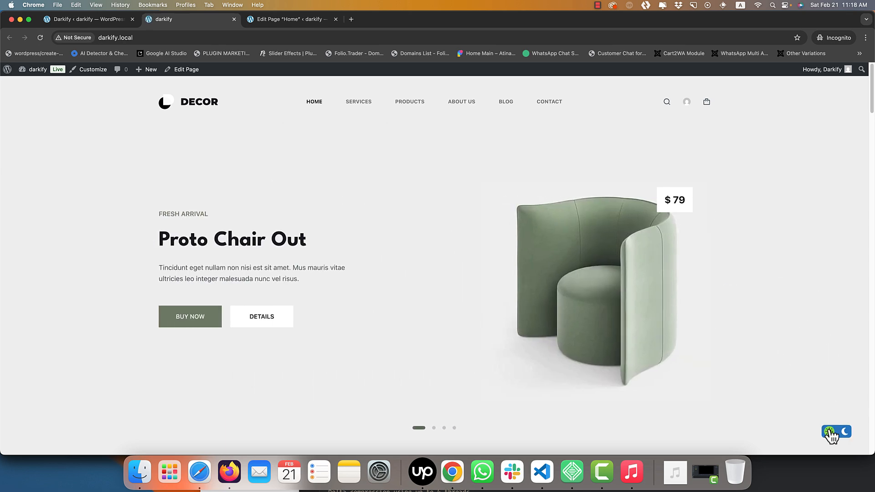
In the Darkify settings, set the switch icon color to green #81d742 for light mode and blue for dark mode.
click(86, 19)
scroll(247, 260, down, 3)
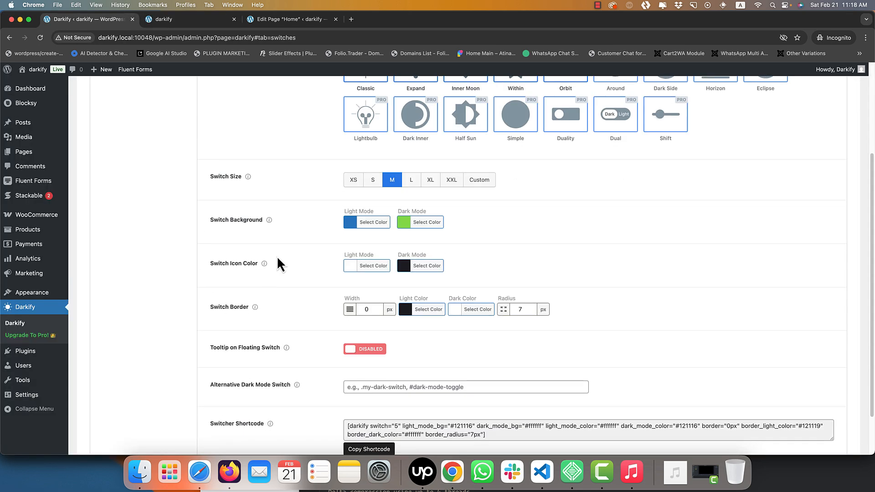
click(372, 267)
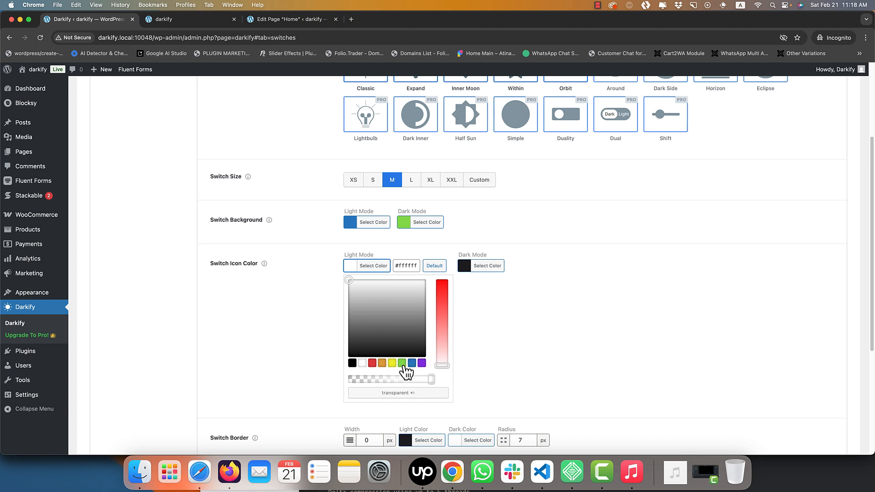
click(402, 365)
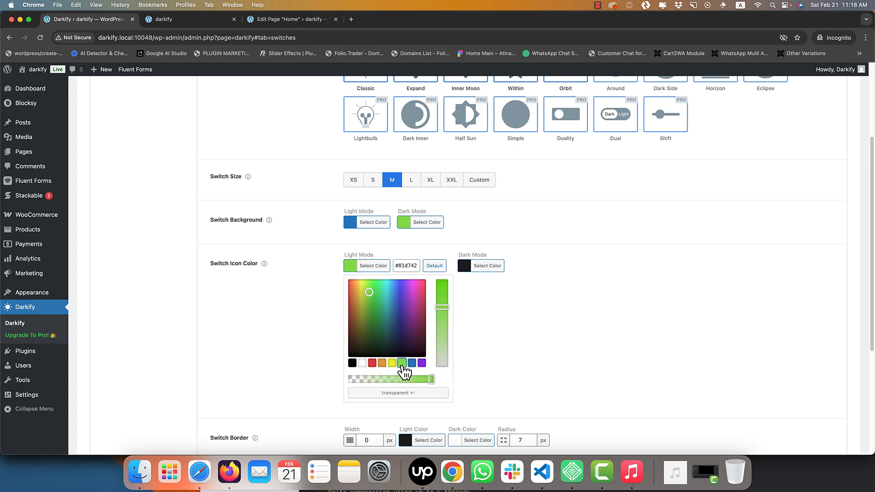
click(553, 299)
click(420, 268)
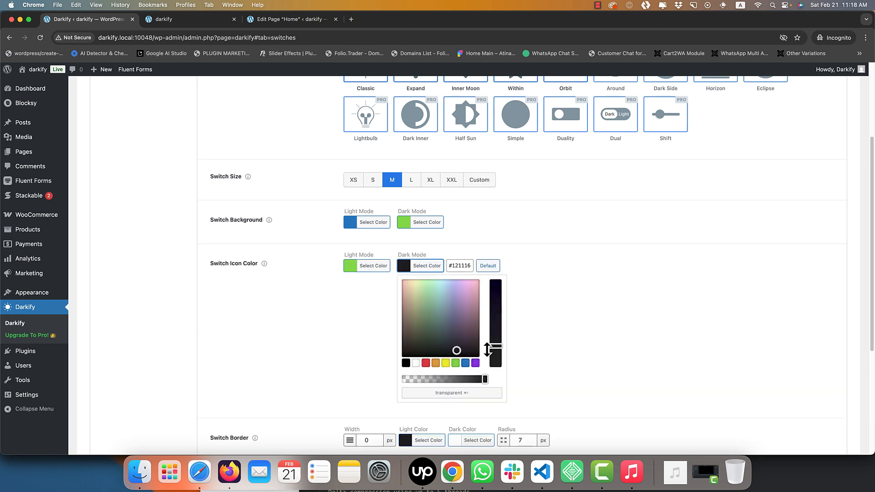
click(466, 364)
click(619, 277)
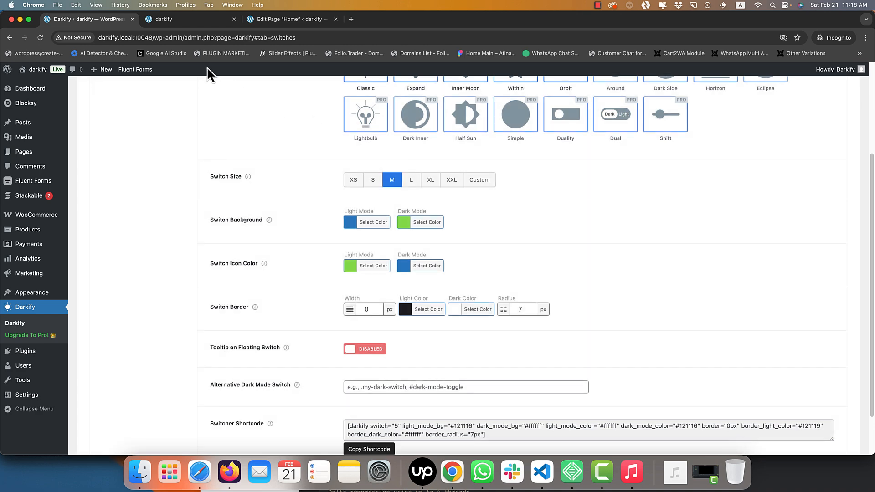
Reload the site's home page to check the floating switch's icon colors.
click(185, 22)
right_click(334, 198)
click(431, 153)
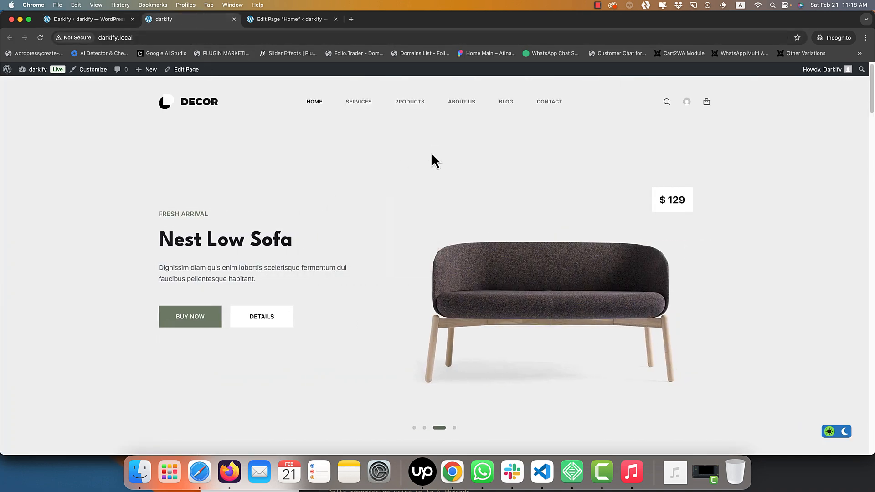
right_click(428, 146)
click(444, 173)
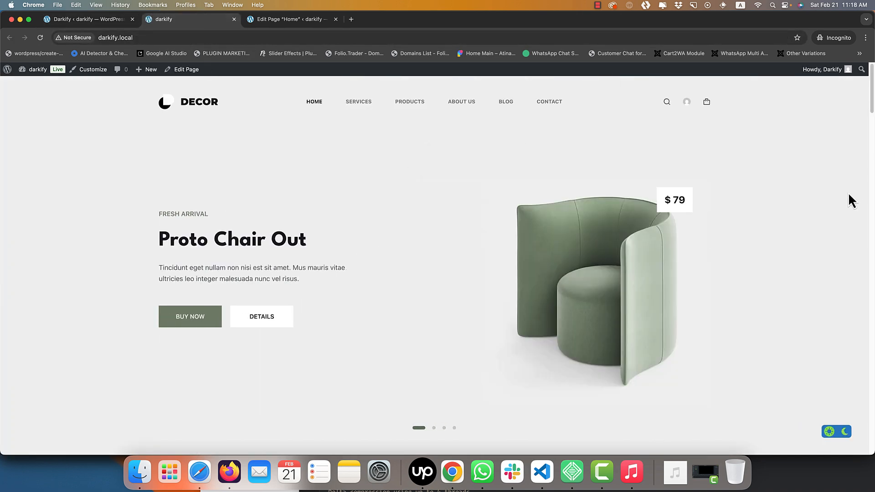
Turn on dark mode with the floating switch on the home page.
scroll(818, 243, down, 2)
click(834, 421)
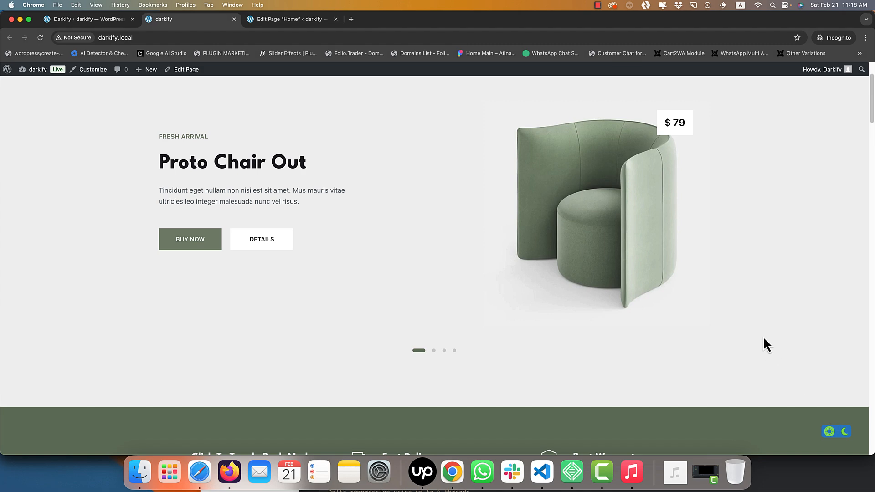
scroll(764, 342, up, 2)
Set the switch border width to 3 px and its radius to 100 px in the Darkify settings.
click(105, 20)
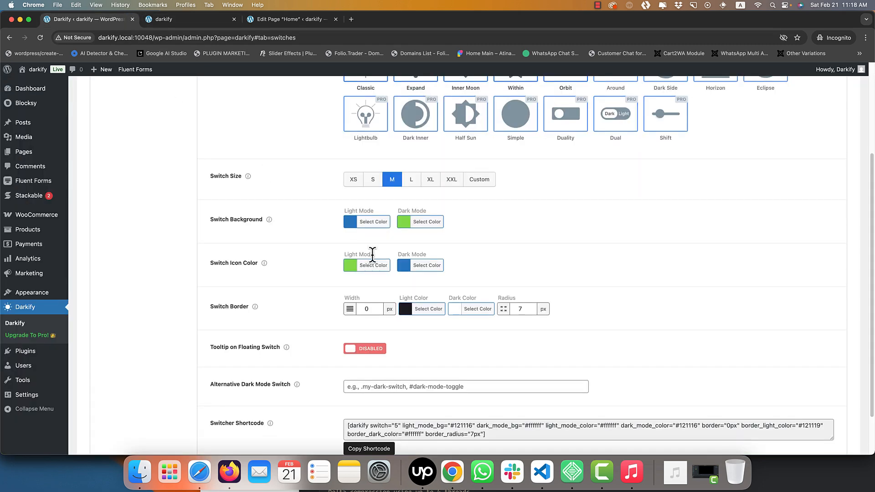
double_click(367, 255)
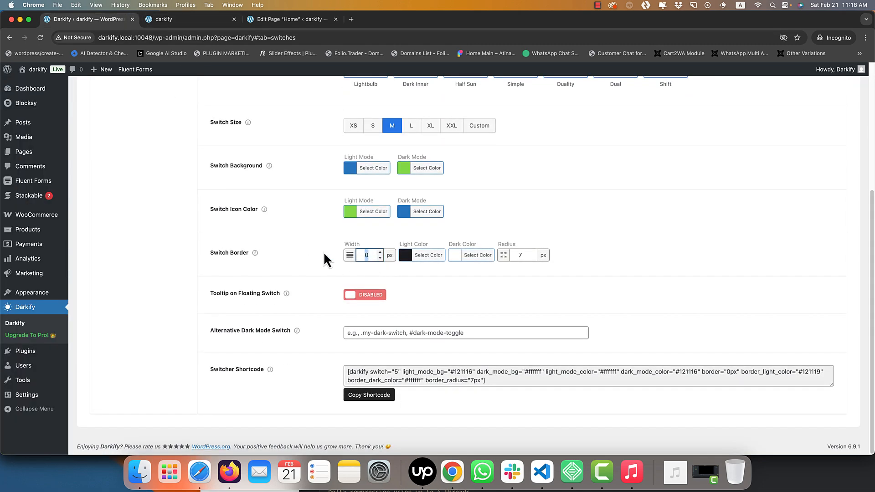
click(519, 254)
text(100)
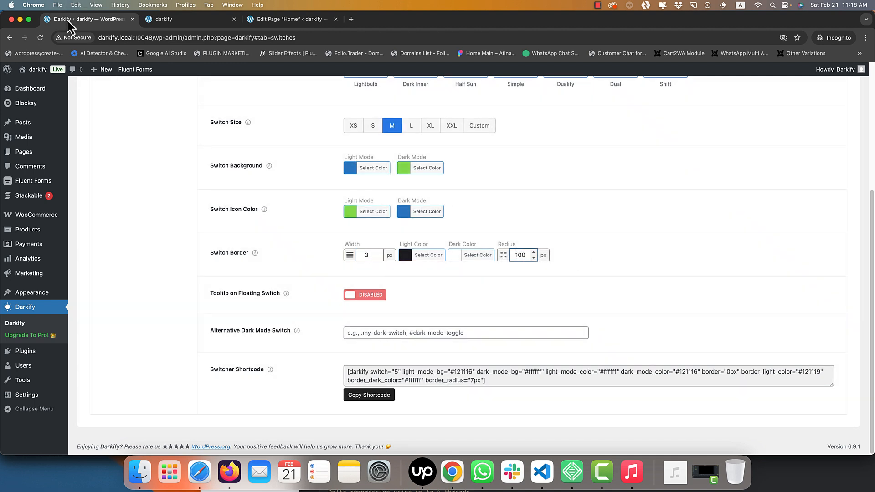
Reload the site's home page to check the border and rounded corners of the floating switch.
click(171, 21)
key(super+r)
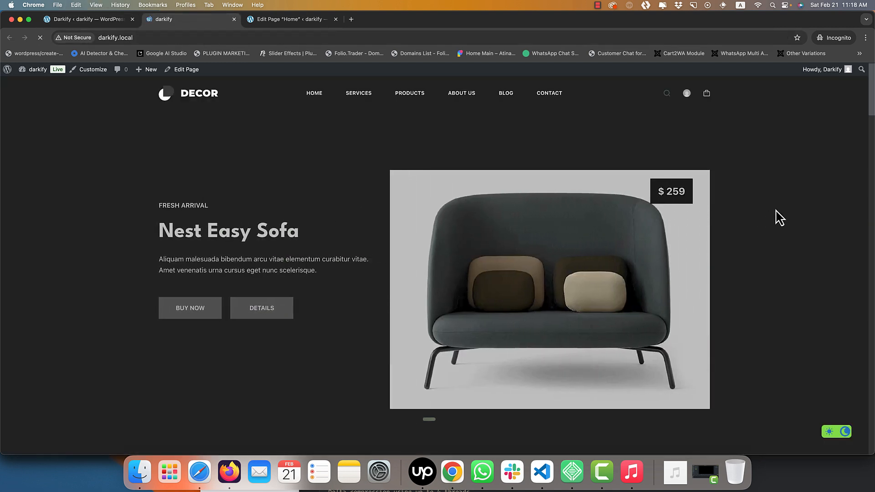
scroll(777, 243, down, 2)
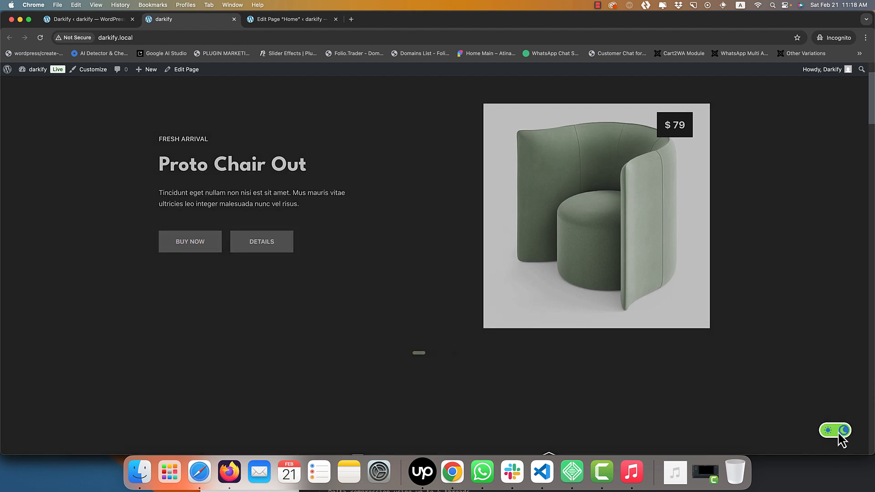
Enable the tooltip on the floating switch in the Darkify settings and save them.
click(112, 21)
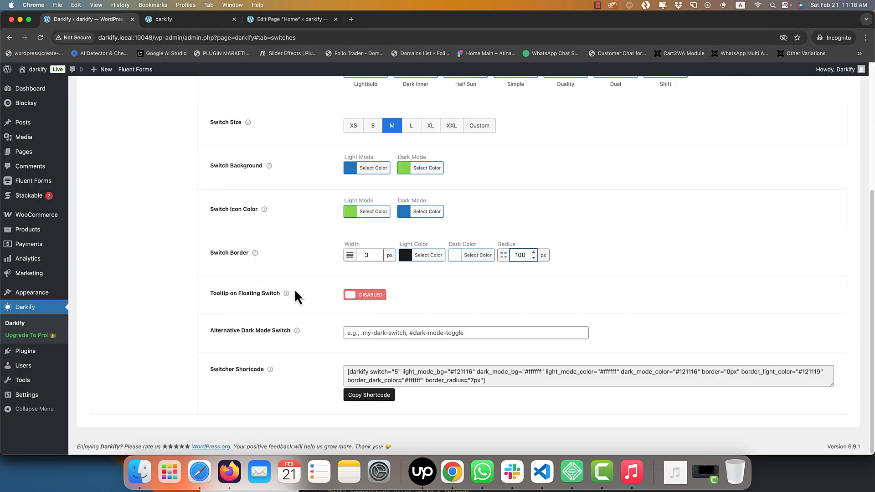
click(354, 297)
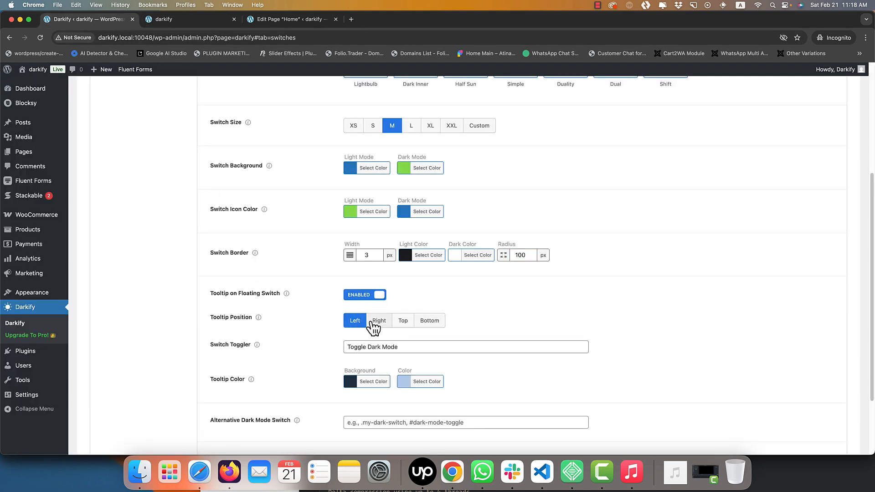
scroll(770, 143, up, 5)
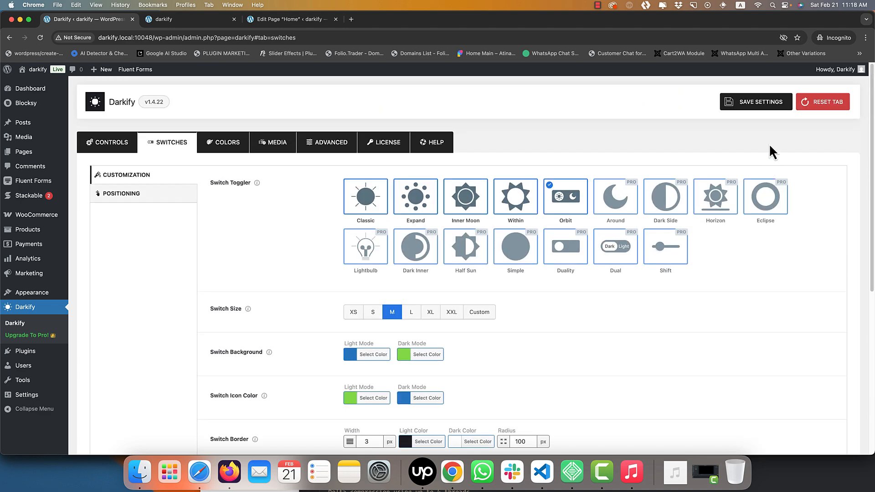
click(761, 103)
Reload the site's home page to check the floating switch's tooltip.
click(172, 21)
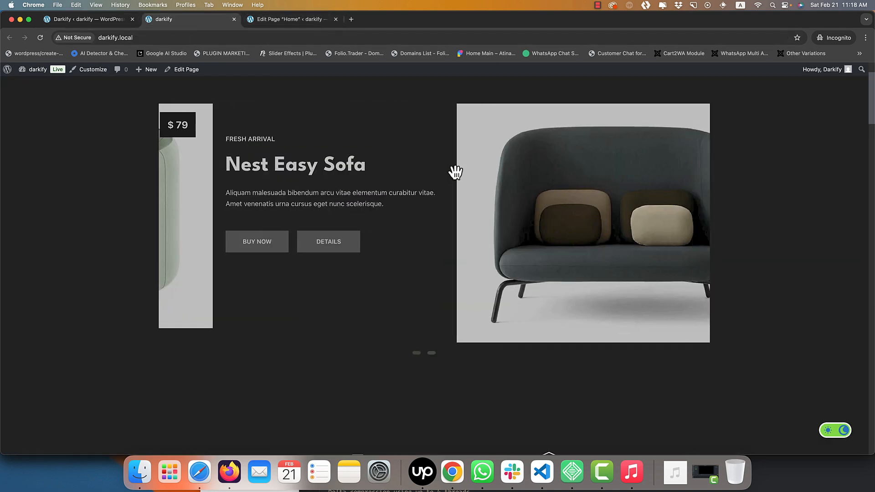
right_click(796, 167)
click(768, 190)
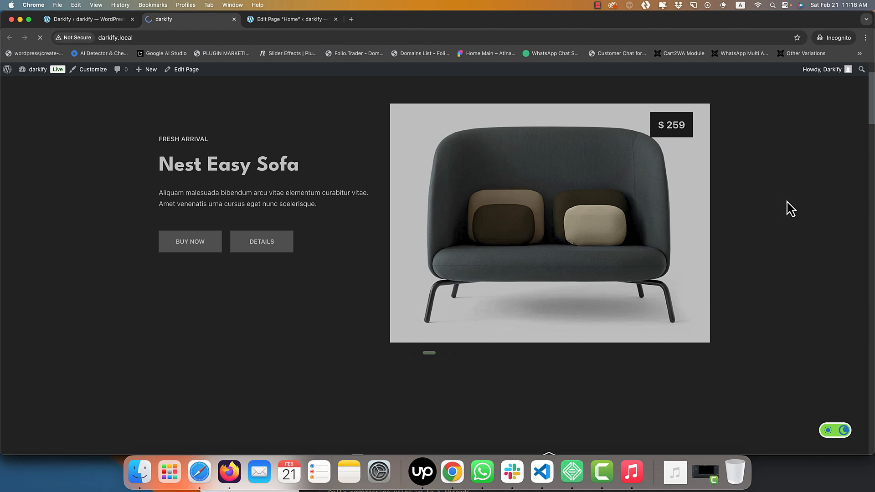
scroll(807, 241, down, 3)
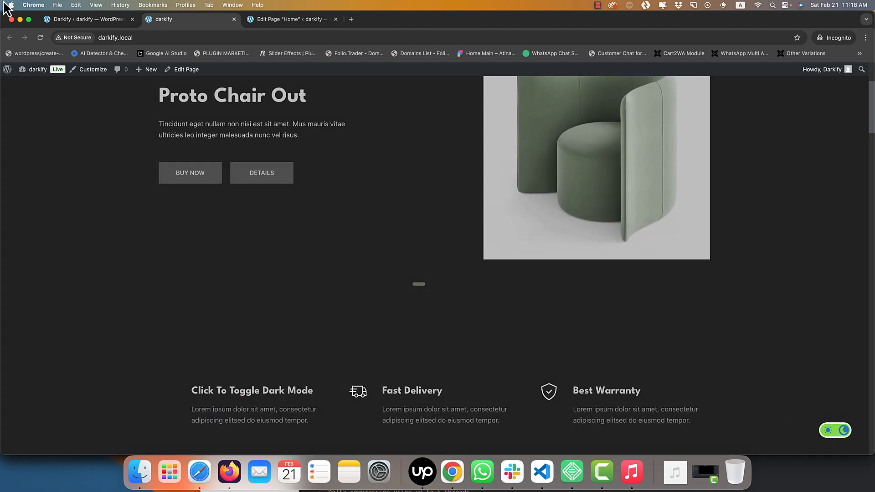
Set the floating switch's tooltip position to Right in the Darkify settings.
click(87, 19)
scroll(323, 278, down, 5)
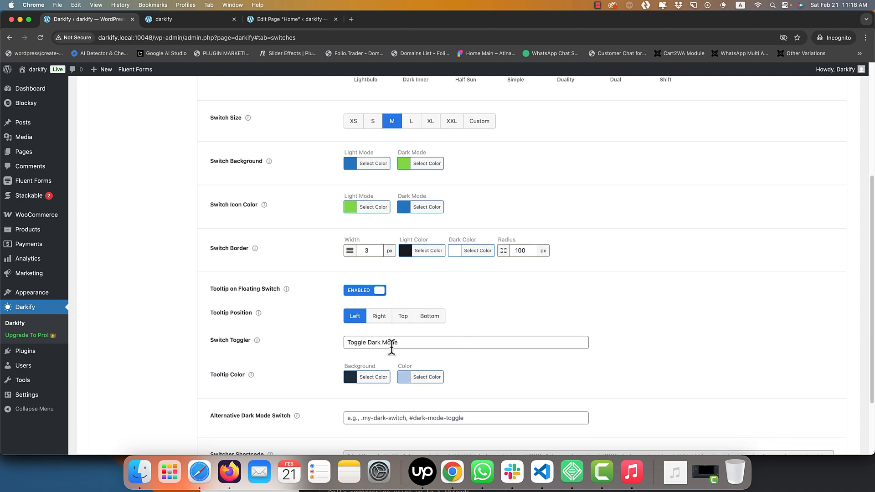
click(377, 300)
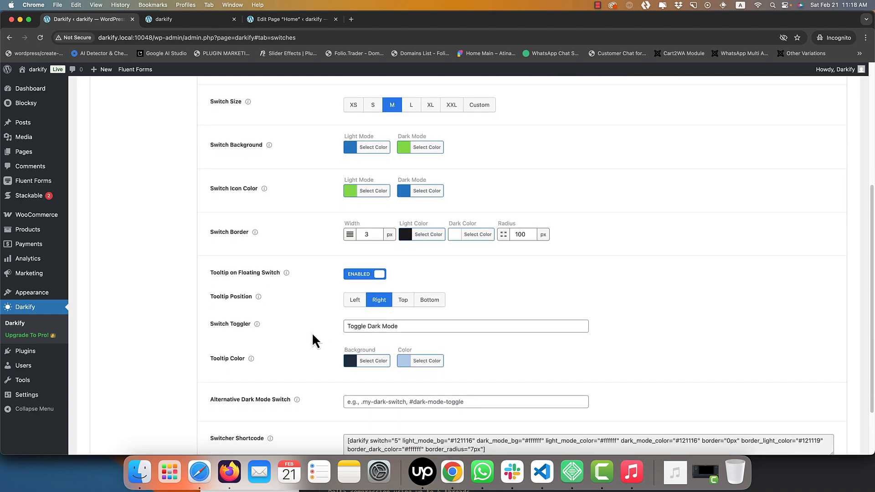
Inspect the "Click To Toggle Dark Mode" heading on the site's home page to look up its CSS class.
scroll(347, 346, down, 3)
click(167, 19)
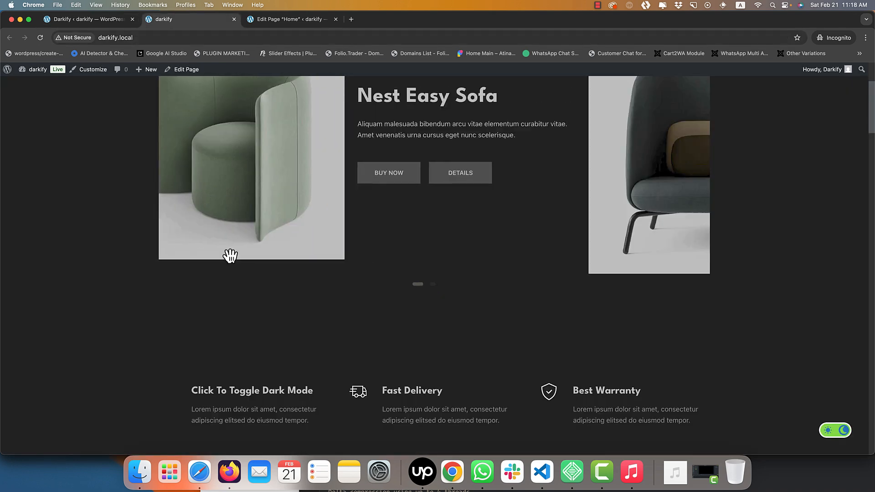
scroll(246, 292, down, 6)
scroll(261, 322, up, 3)
right_click(241, 160)
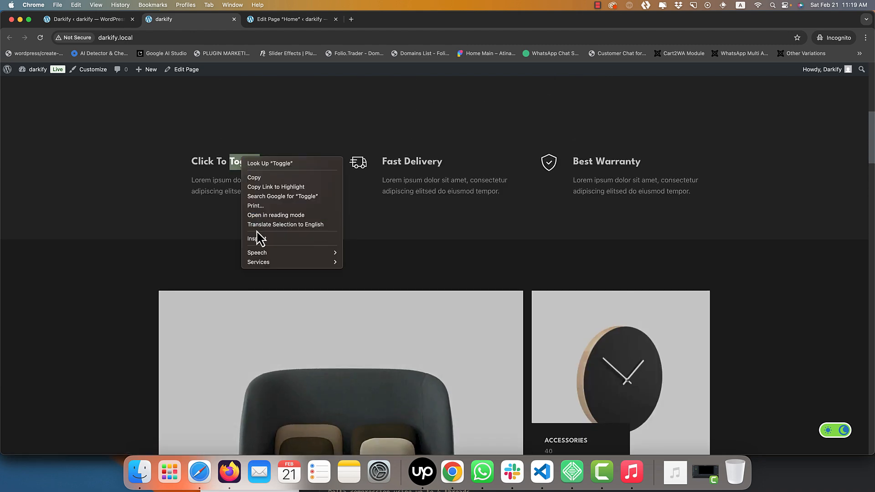
click(257, 237)
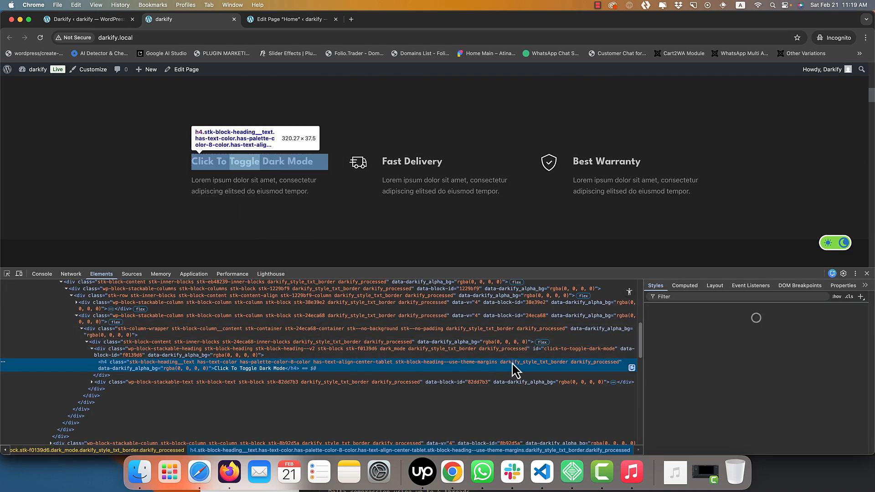
Enter .dark_mode as the Alternative Dark Mode Switch selector in the Darkify settings.
click(86, 20)
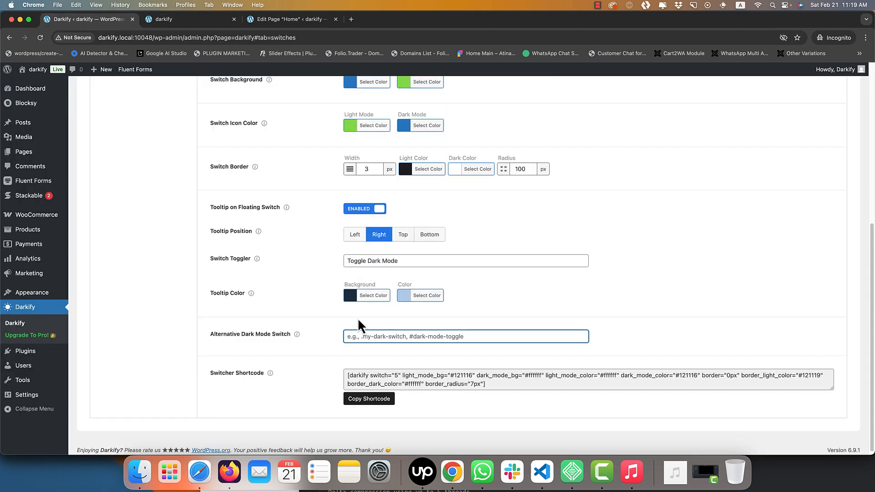
text(. dark_mode)
click(351, 337)
key(BackSpace)
Reload the site's home page, close the developer tools, and test toggling dark mode with the "Click To Toggle Dark Mode" heading.
click(163, 19)
key(super+r)
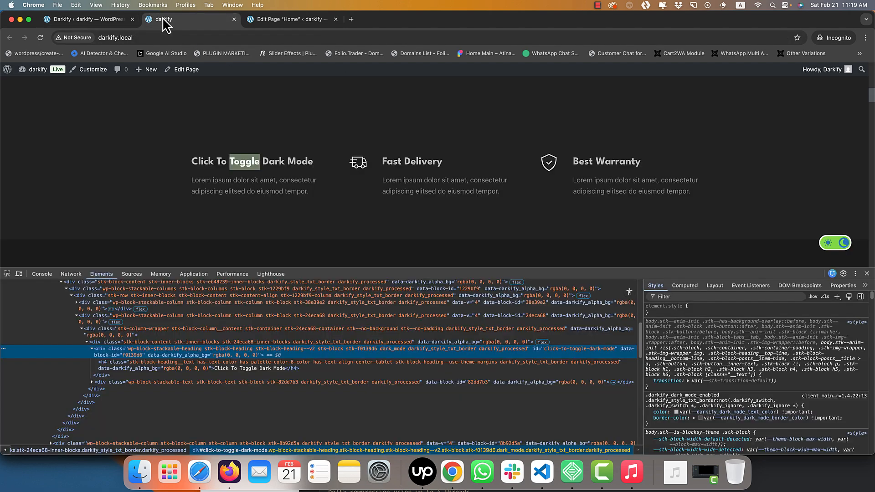
click(866, 274)
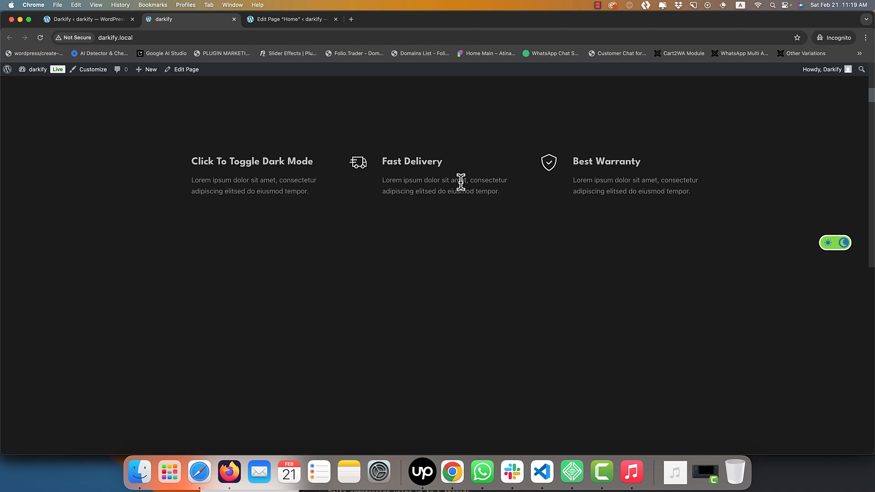
click(216, 164)
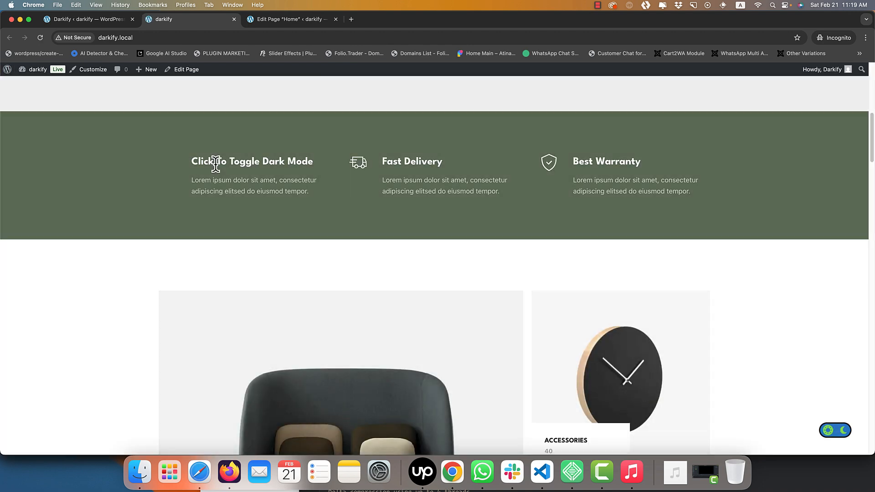
click(216, 164)
Copy the Darkify switcher shortcode into the empty block beside the "Click To Toggle Dark Mode" heading on the Home page and save it.
click(101, 25)
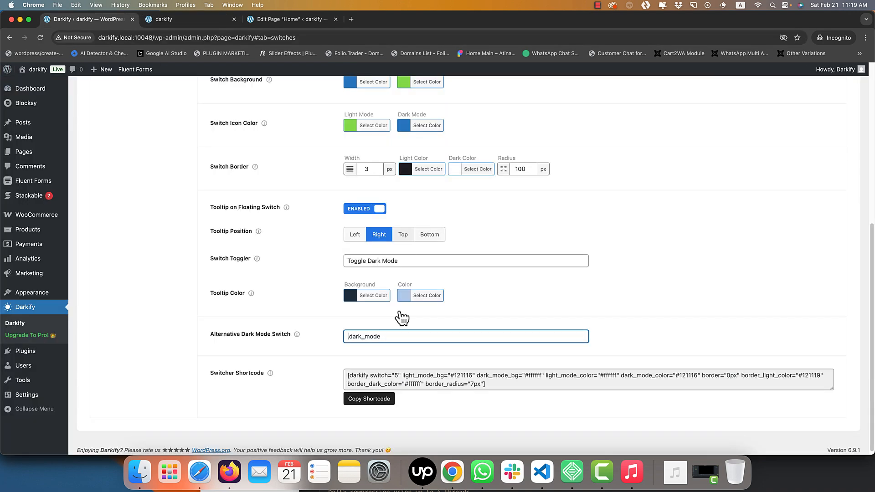
click(368, 399)
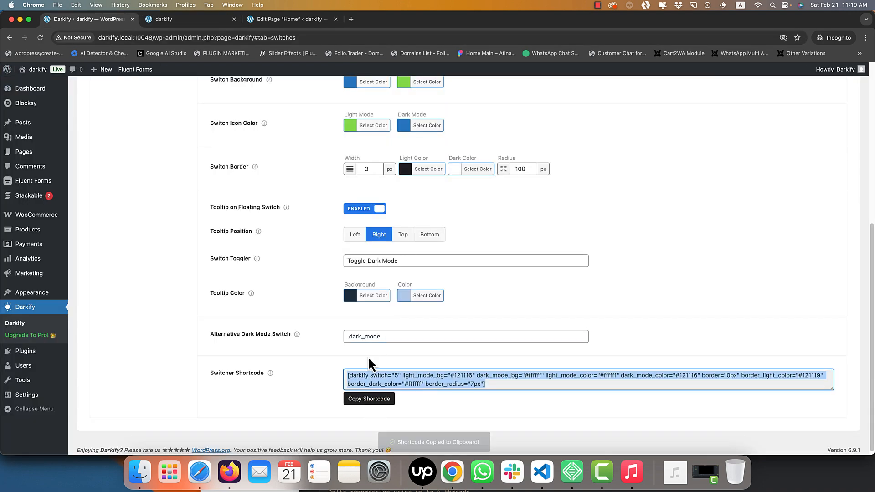
click(279, 18)
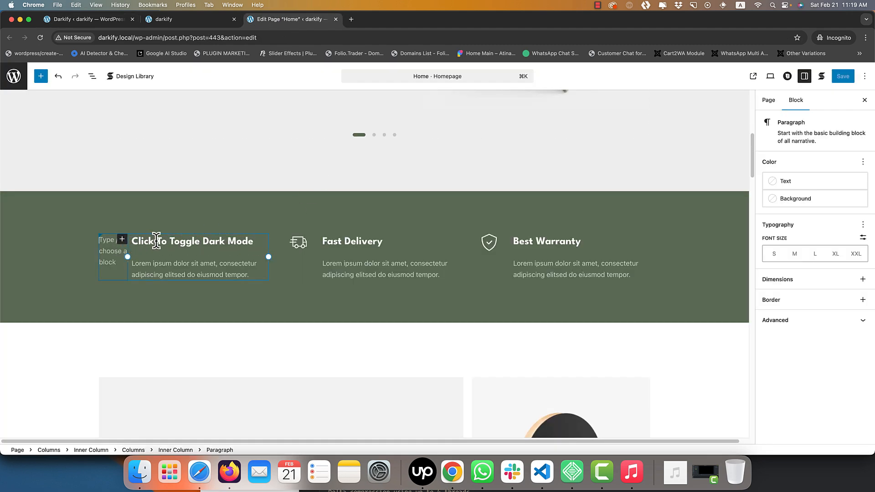
key(super+v)
key(super+s)
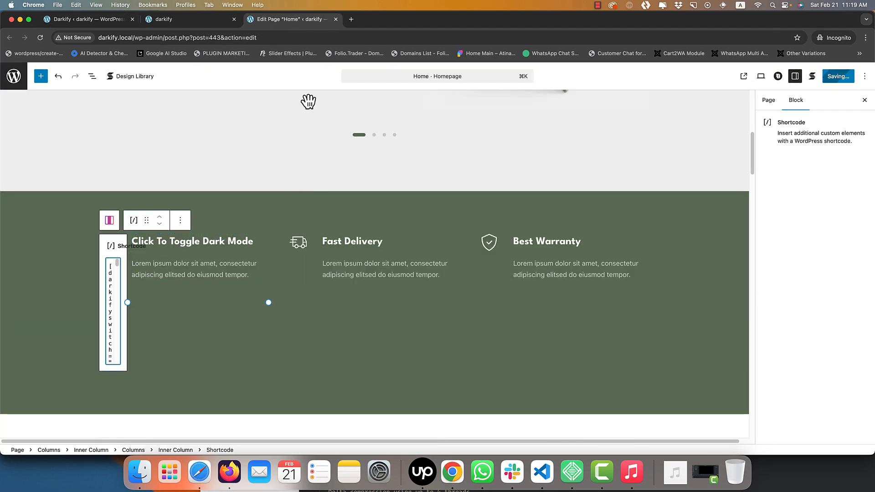
Reload the site's home page and test the inline switch beside the "Click To Toggle Dark Mode" heading.
click(163, 19)
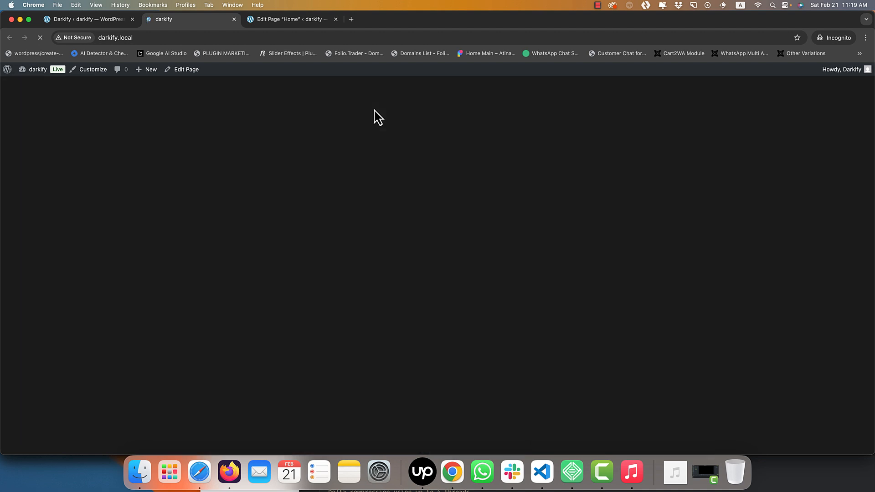
click(176, 165)
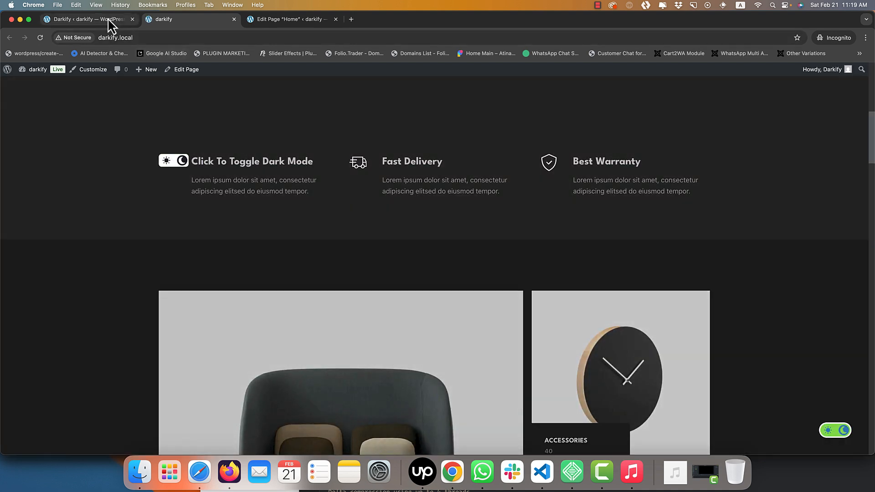
click(109, 19)
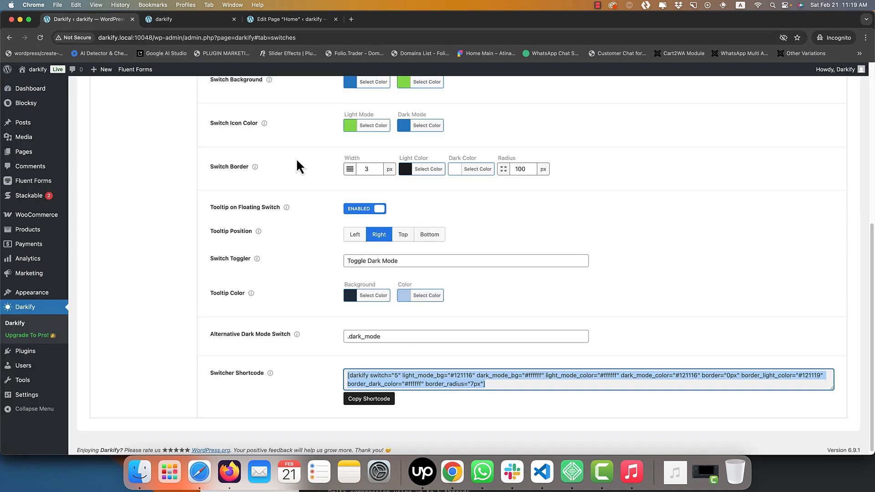
click(319, 19)
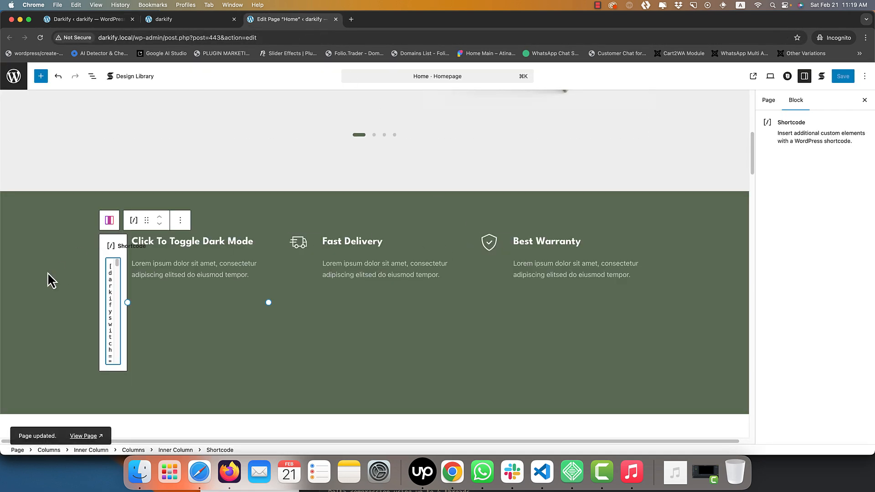
Change the floating switch style to Classic in the Darkify settings and save them.
click(86, 19)
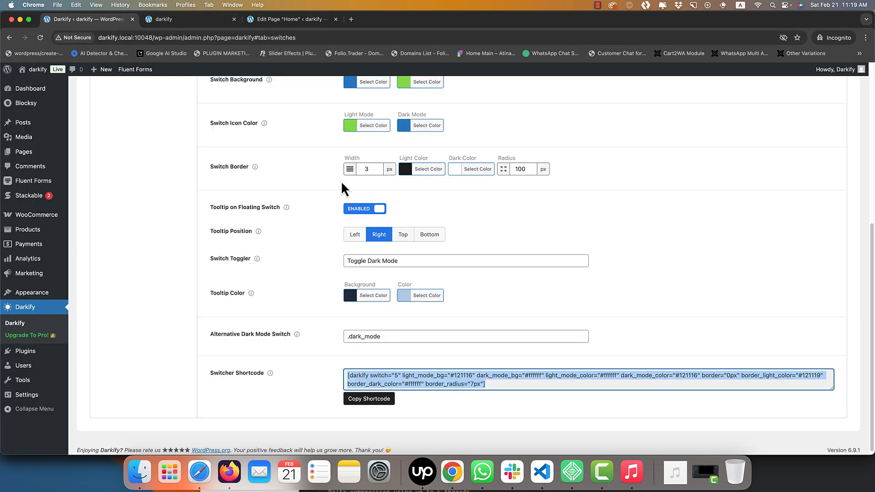
scroll(395, 227, up, 15)
click(374, 195)
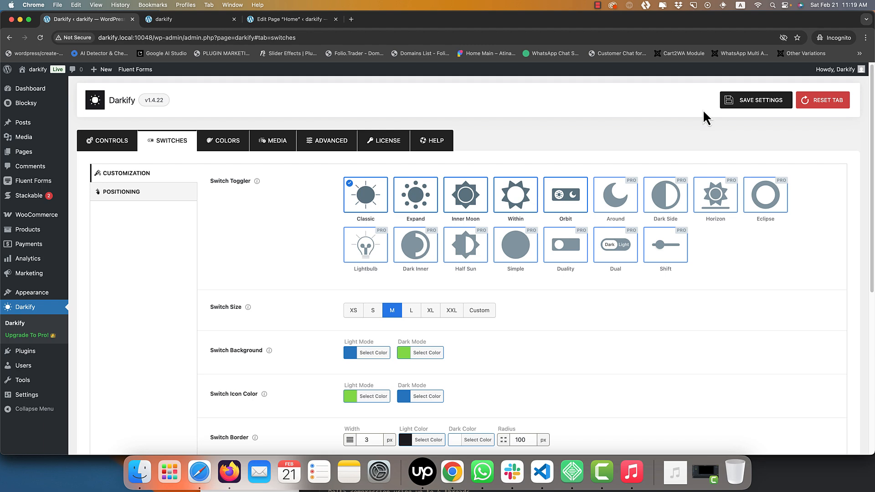
click(786, 101)
scroll(254, 234, down, 5)
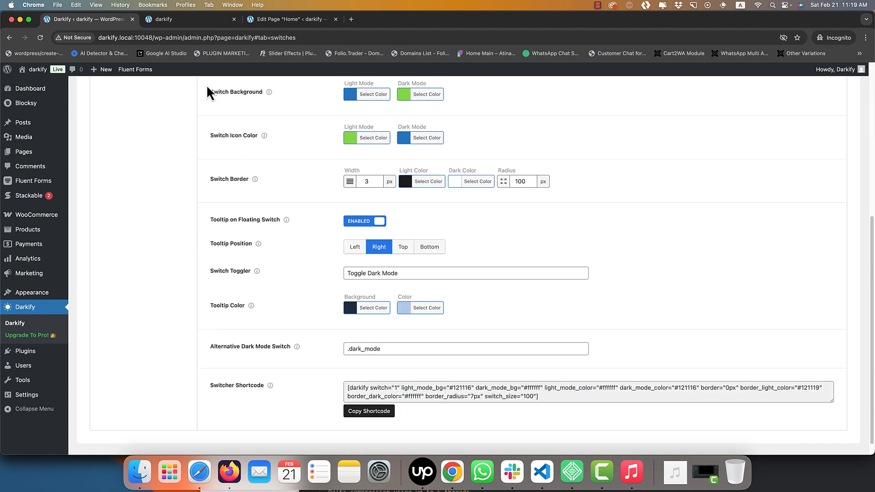
Reload the site's home page and toggle the mode with the floating switch to check its Classic style.
click(183, 20)
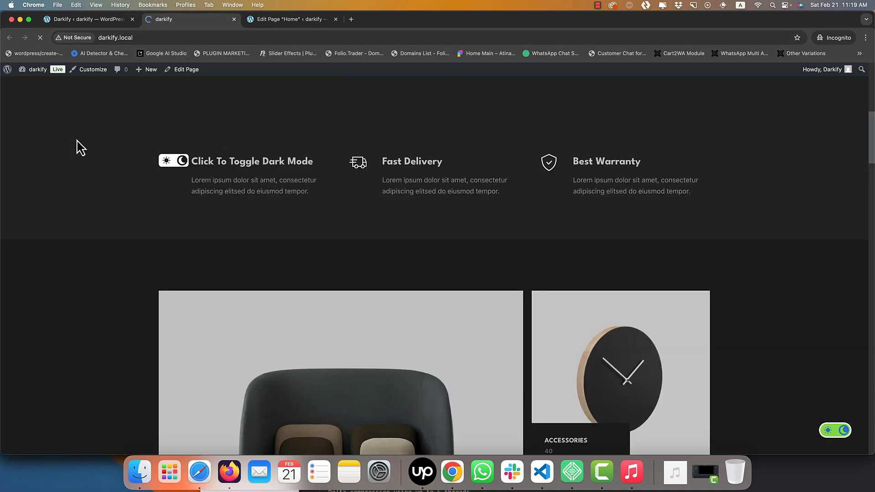
scroll(862, 296, down, 1)
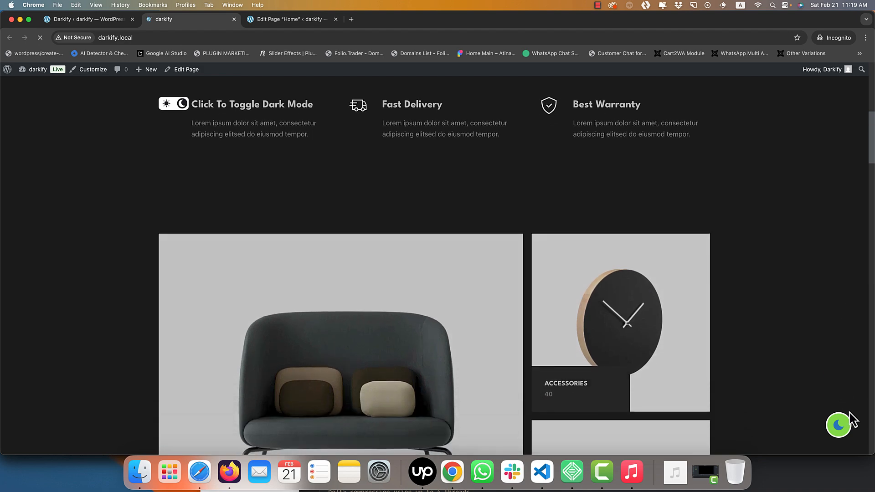
click(844, 420)
scroll(342, 191, up, 2)
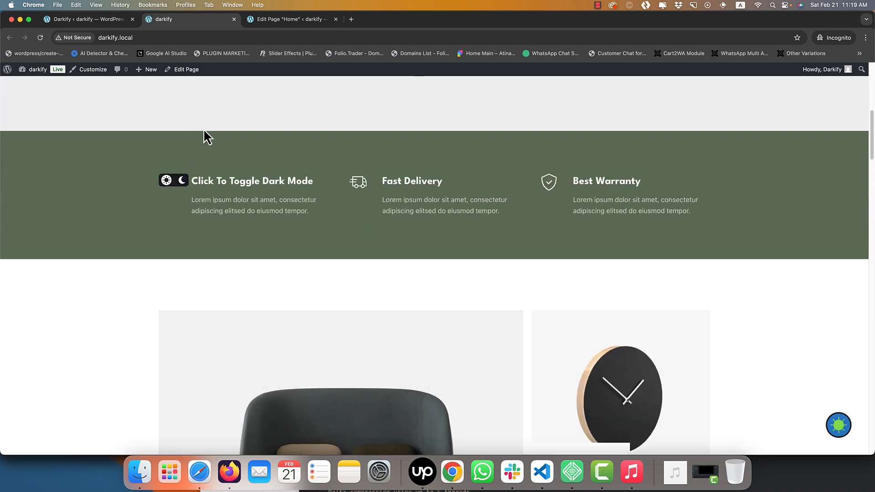
Set the floating switch's position to Bottom Left in the Darkify positioning settings and save them.
click(68, 21)
scroll(135, 168, up, 10)
click(132, 193)
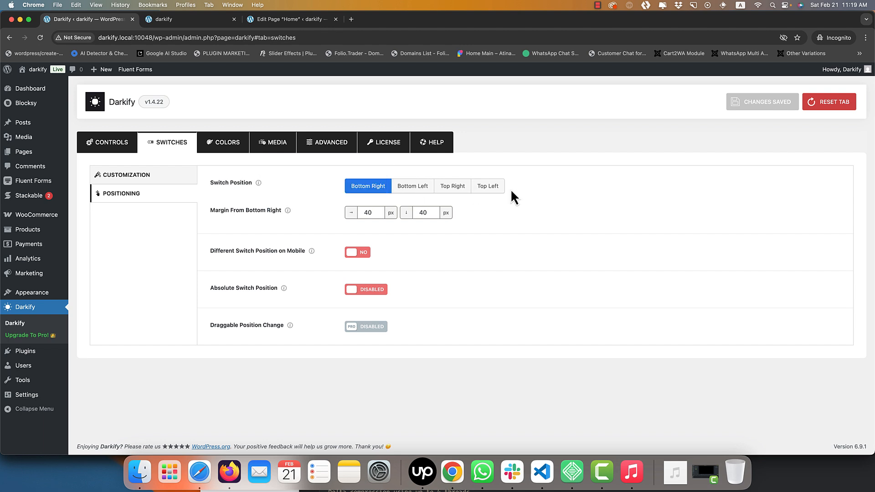
click(415, 186)
click(743, 102)
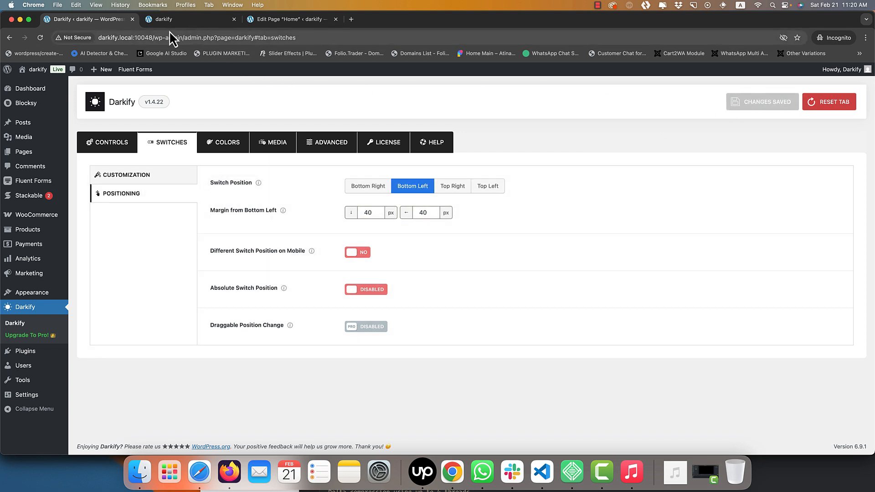
Reload the site's home page to check the floating switch's Bottom Left position.
click(171, 19)
right_click(221, 148)
click(245, 171)
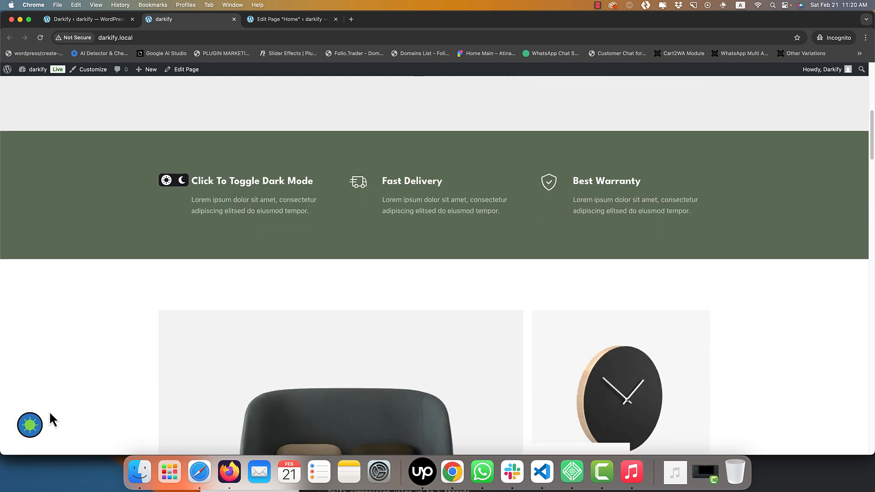
Enable a different switch position on mobile, choose Bottom Right for it, and save the Darkify settings.
click(110, 19)
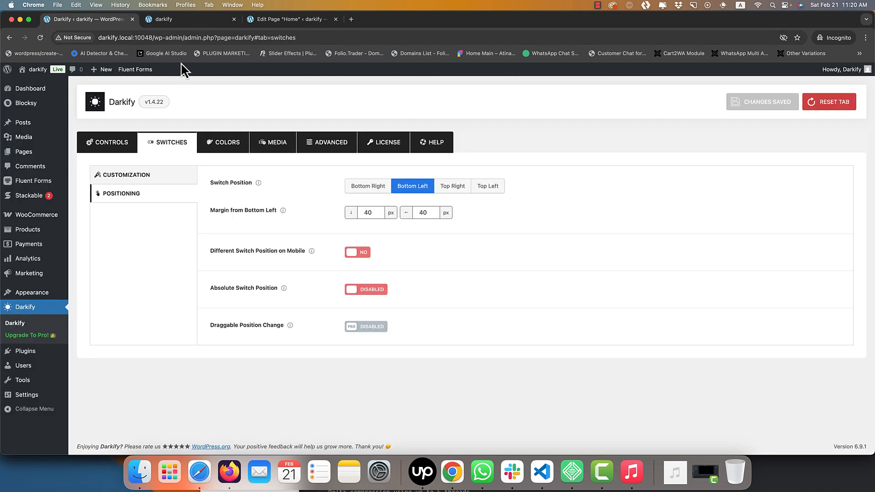
click(365, 252)
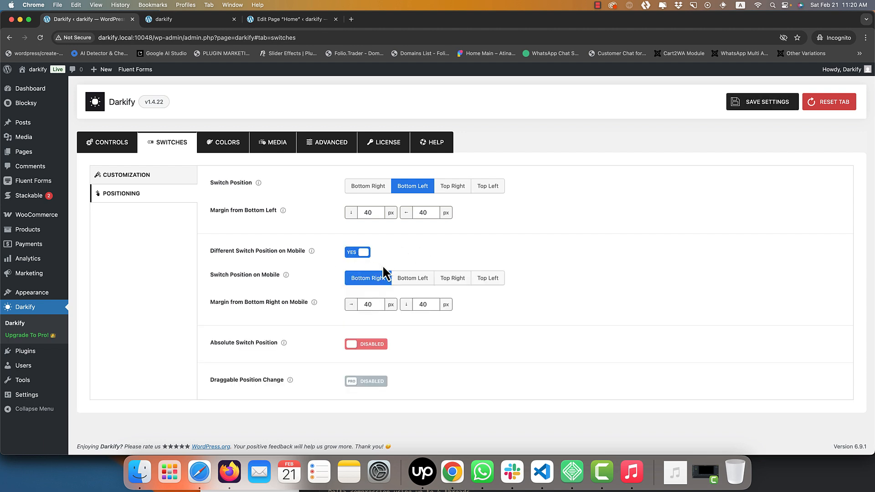
click(423, 278)
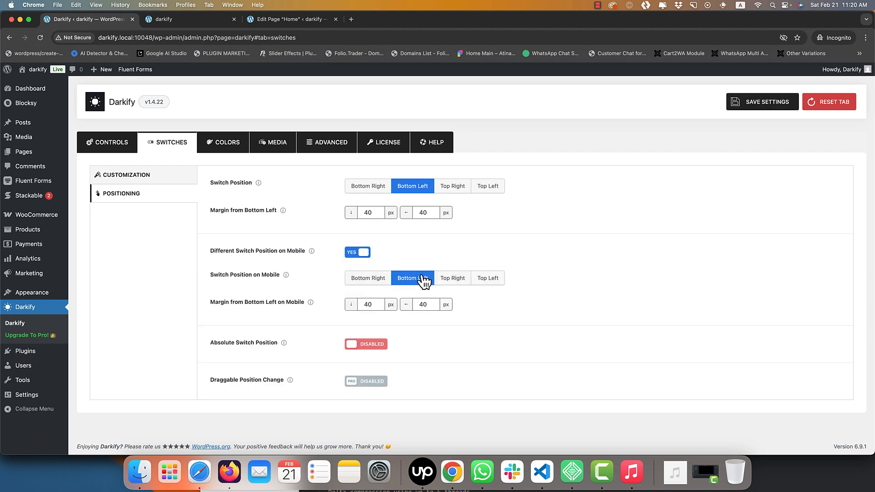
click(368, 279)
click(757, 104)
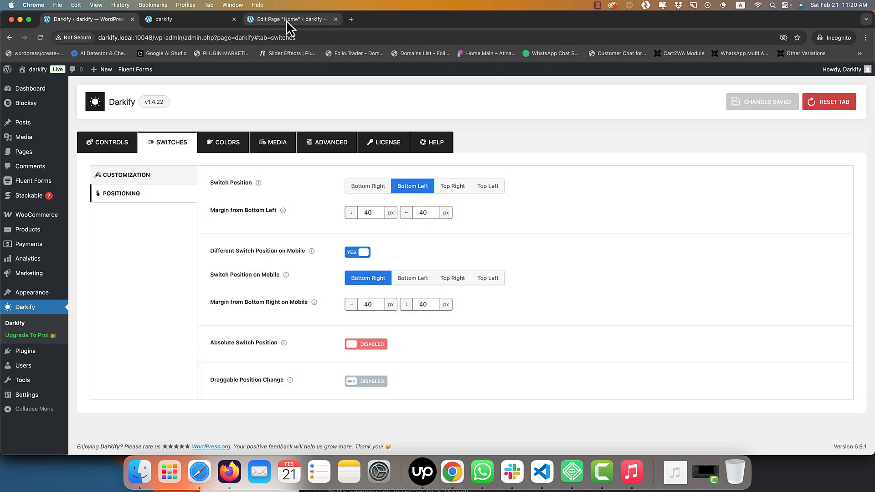
Set both margins from the bottom left of the floating switch to 60 px and save the settings.
double_click(373, 212)
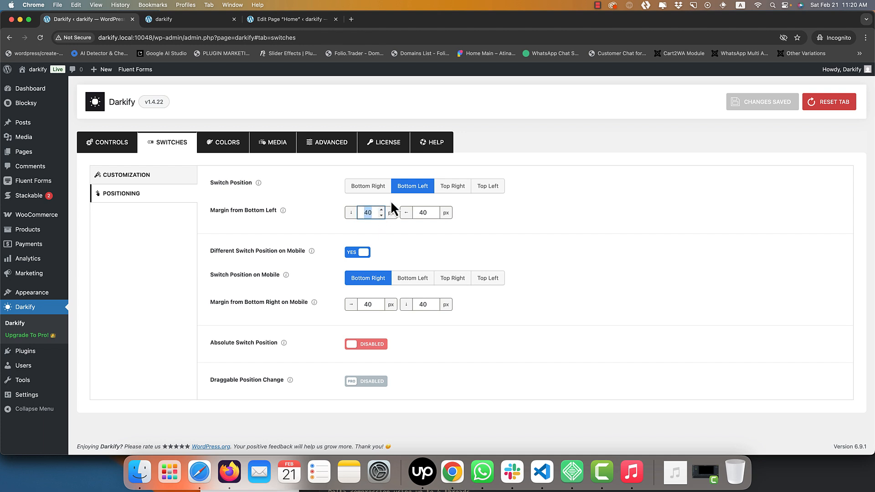
text(60)
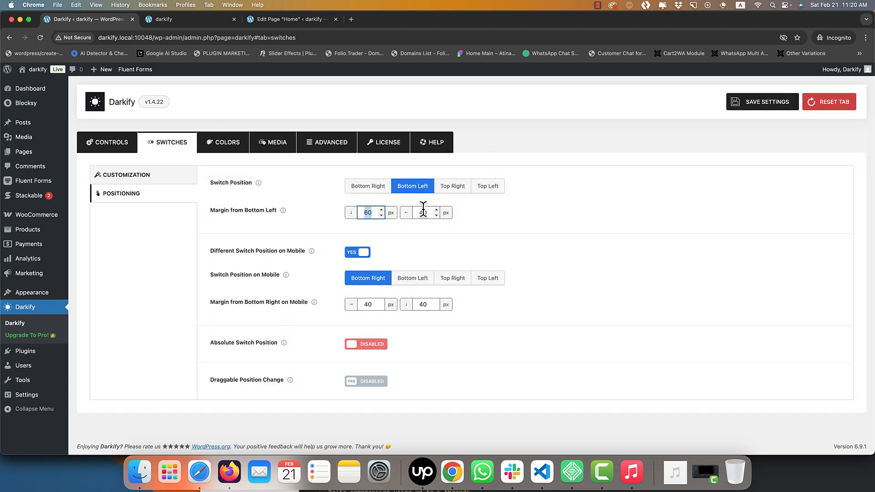
double_click(423, 211)
text(60)
click(758, 103)
Reload the site's home page to check the floating switch's margins.
click(183, 22)
key(super+r)
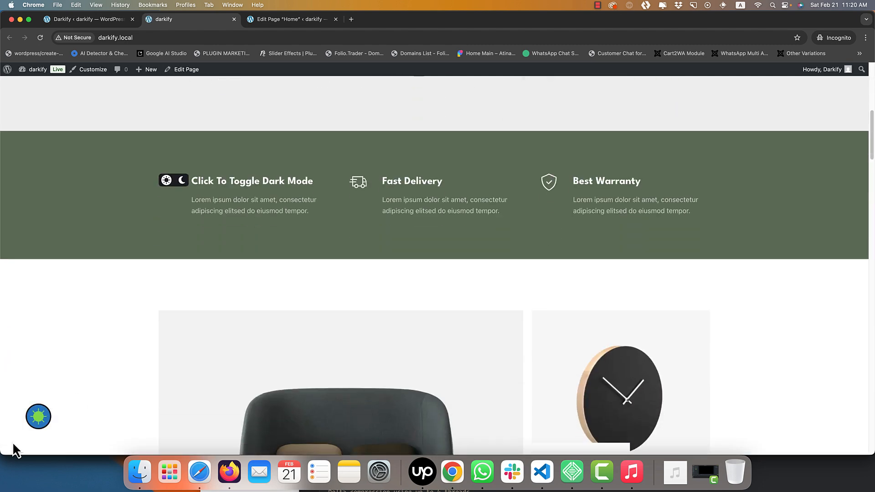
Try Bottom Left as the mobile switch position, return it to Bottom Right, and save before viewing the home page.
click(89, 22)
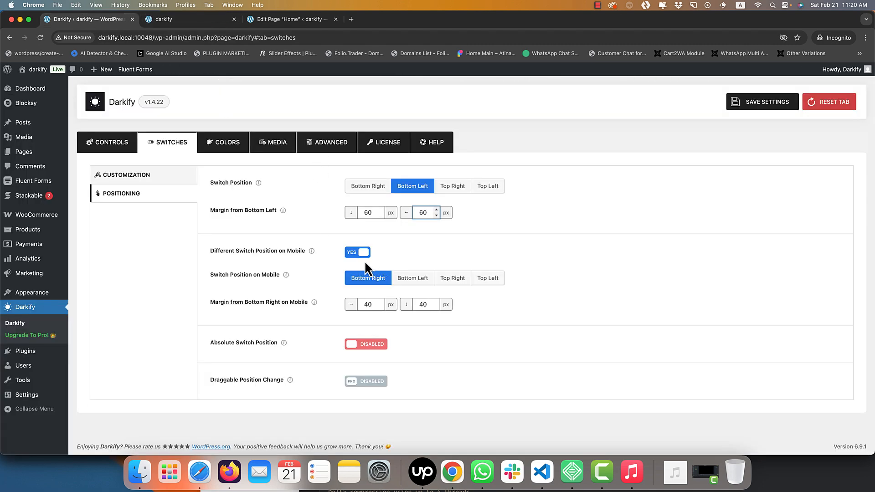
click(412, 279)
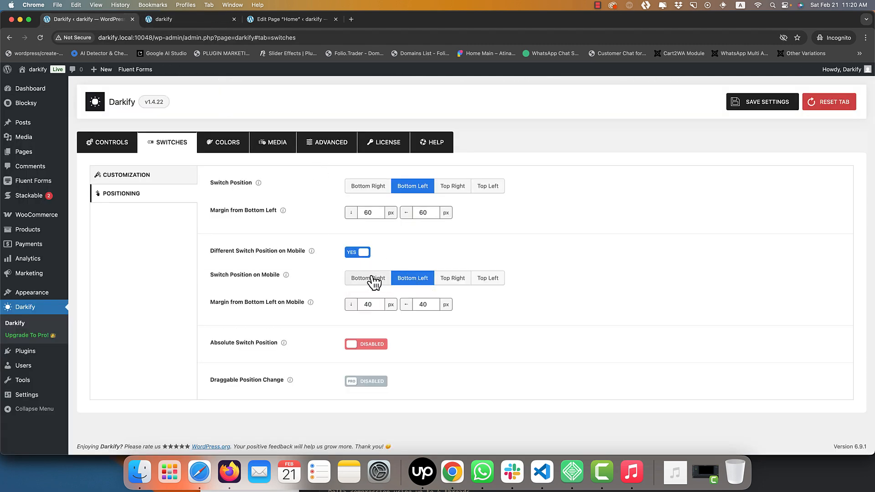
click(373, 281)
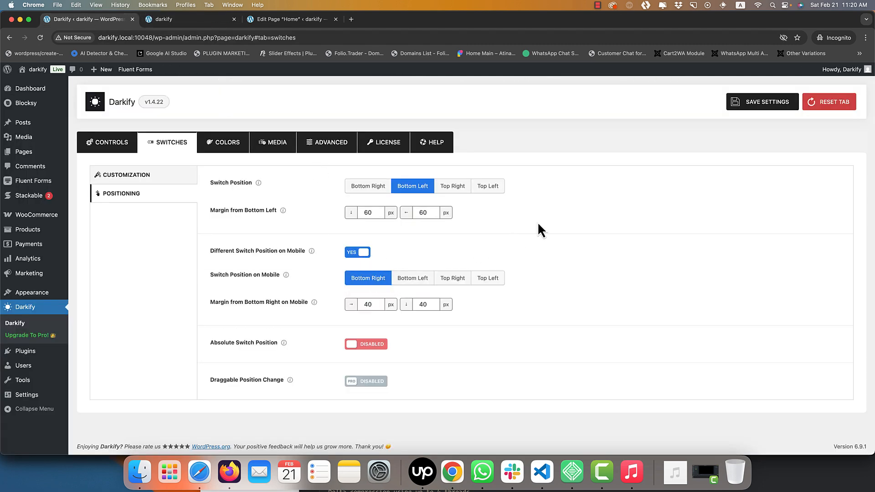
click(743, 104)
click(215, 21)
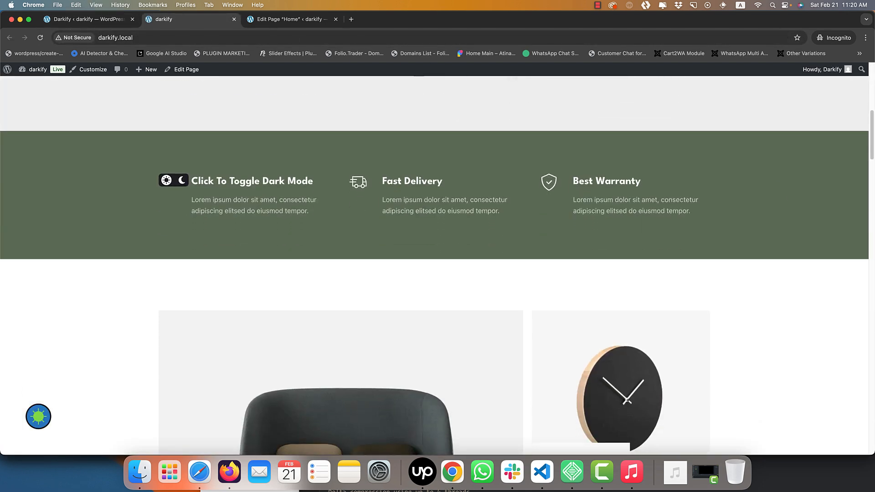
Narrow the browser window to mobile width to check the floating switch's position, and restore the full window size.
drag(873, 223, 96, 237)
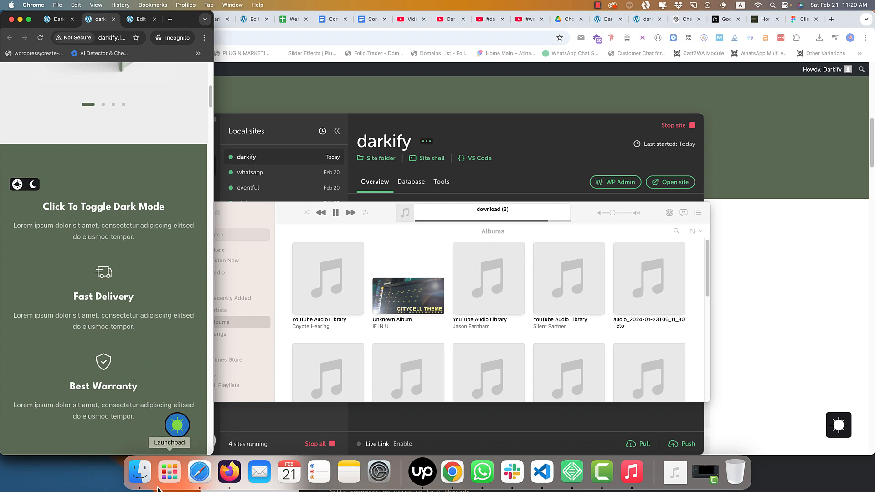
double_click(191, 20)
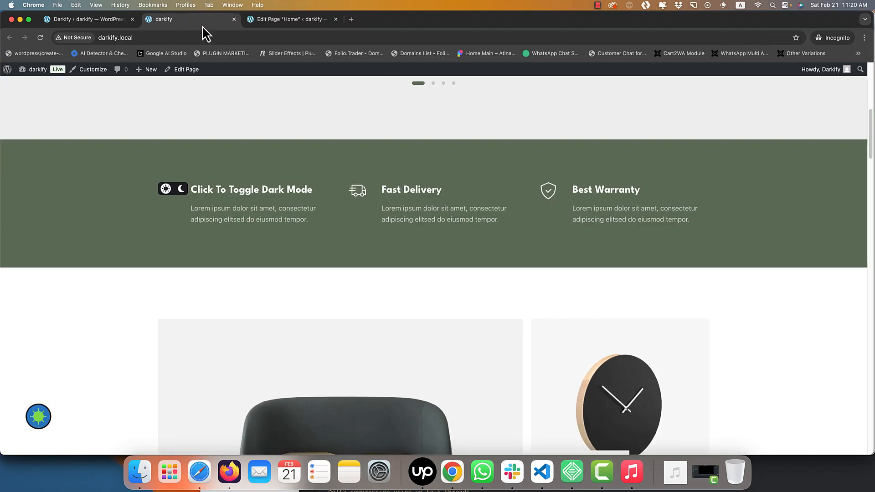
Enable Absolute Switch Position, save the Darkify settings, and reload the home page to check how the floating switch behaves while scrolling.
click(126, 22)
click(363, 346)
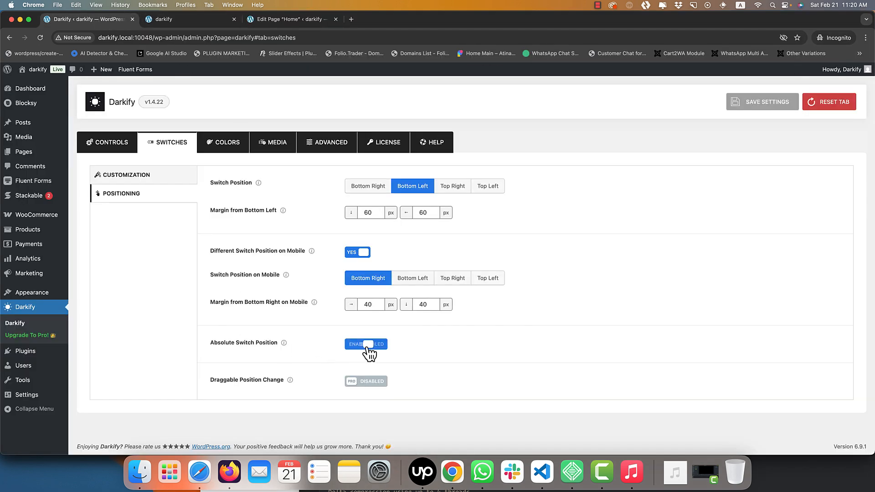
click(178, 21)
key(super+r)
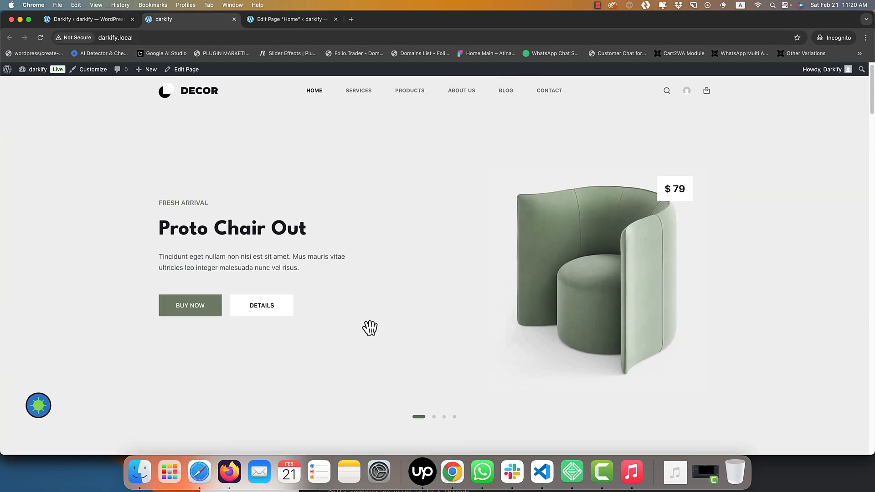
scroll(138, 310, up, 2)
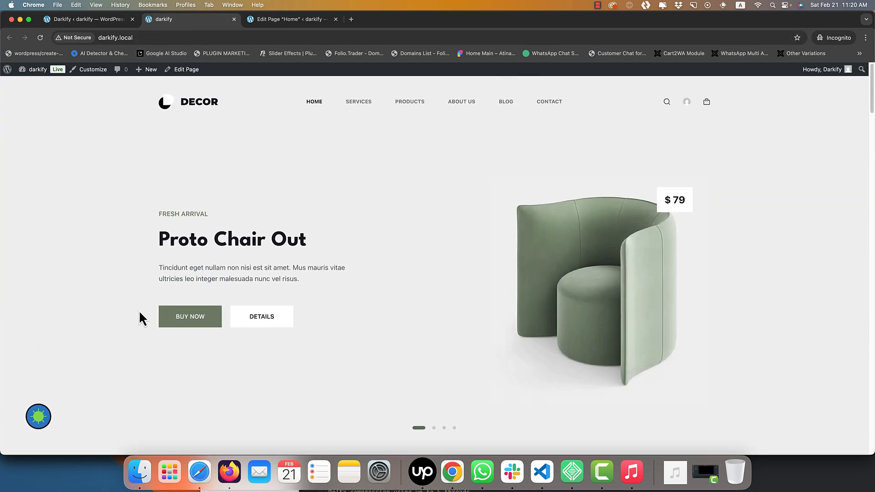
scroll(139, 310, down, 5)
scroll(138, 310, up, 5)
Disable Absolute Switch Position, save the Darkify settings, and return to the home page.
click(78, 19)
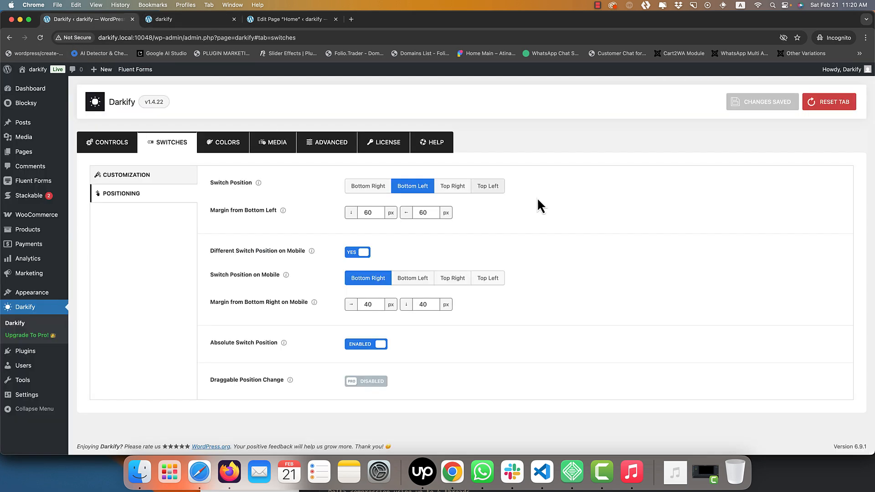
click(381, 344)
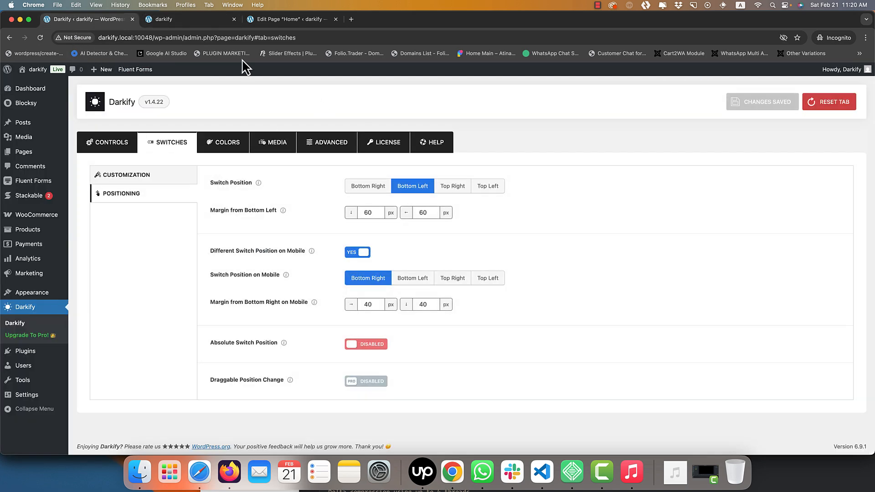
click(184, 20)
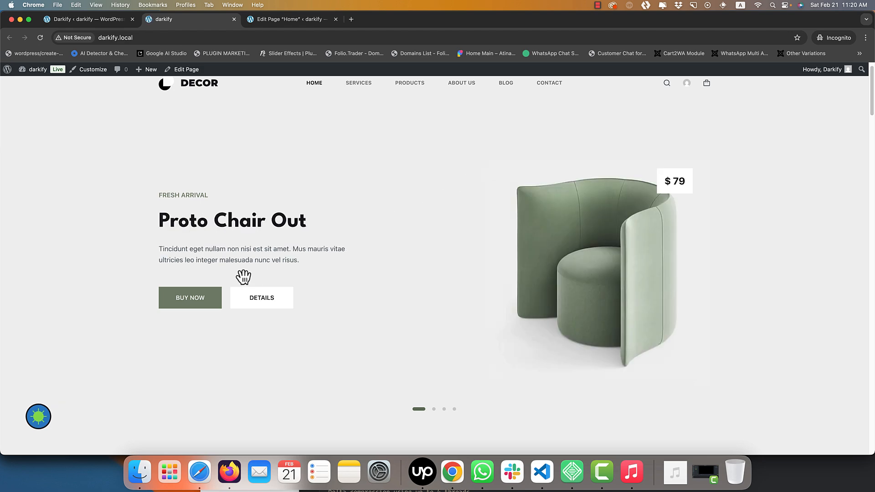
Reset Darkify's Switches settings to their defaults, confirm the reset, and reload the home page.
click(75, 19)
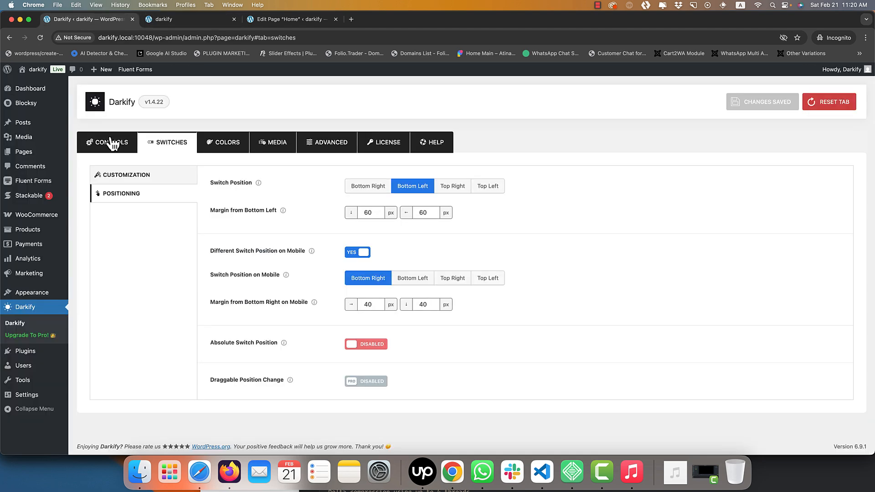
click(825, 102)
click(512, 91)
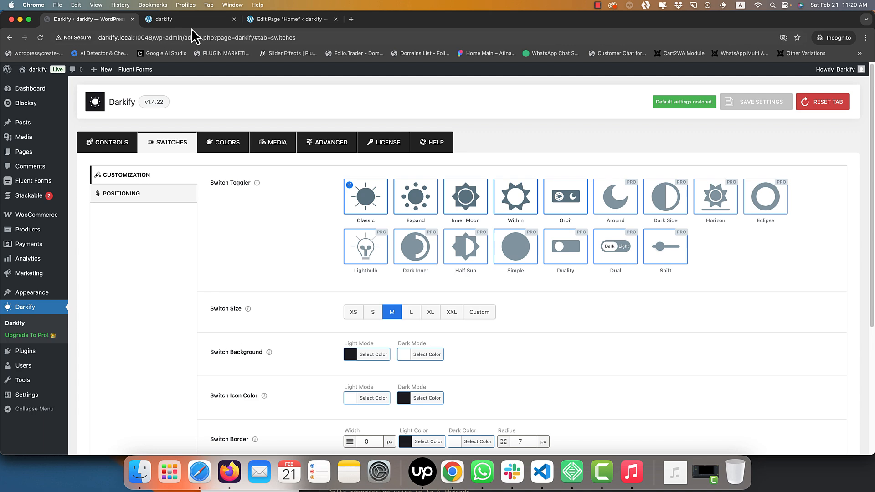
click(183, 19)
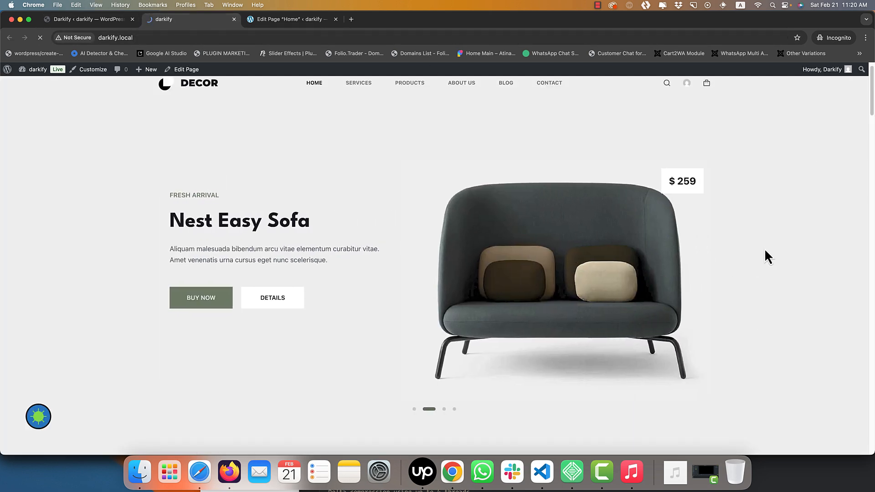
key(super+r)
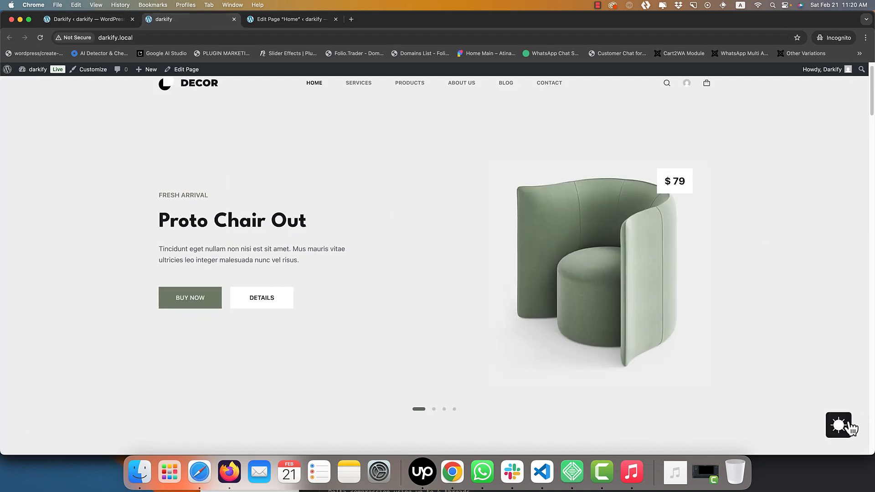
Turn on dark mode with the home page's floating switch and look through the page down to New Arrivals.
click(851, 429)
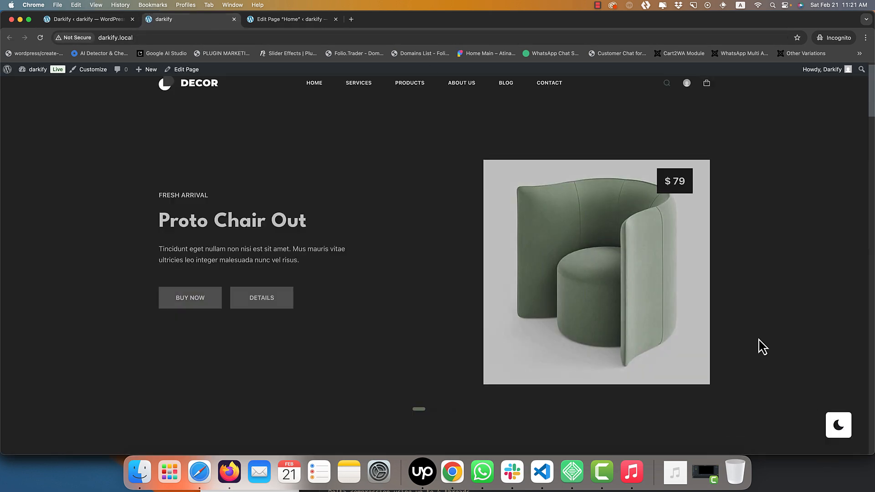
scroll(761, 342, down, 3)
scroll(761, 338, down, 15)
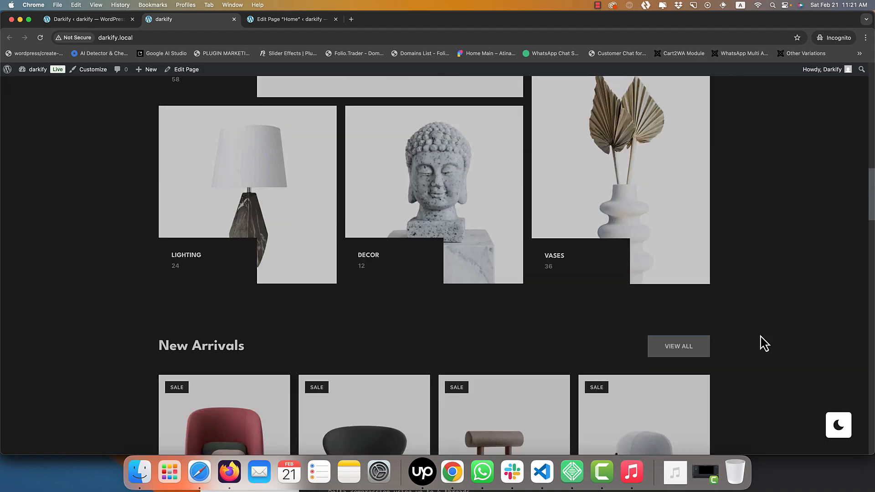